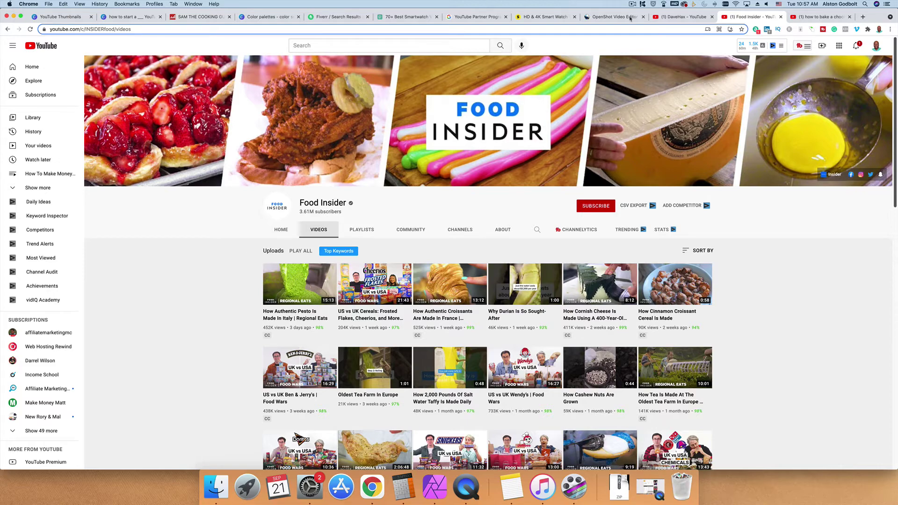
Step: View the DaveHax channel's videos page and return from the chocolate cake search results to the SAM THE COOKING GUY channel
{"action": "left_click", "coordinate": [683, 17]}
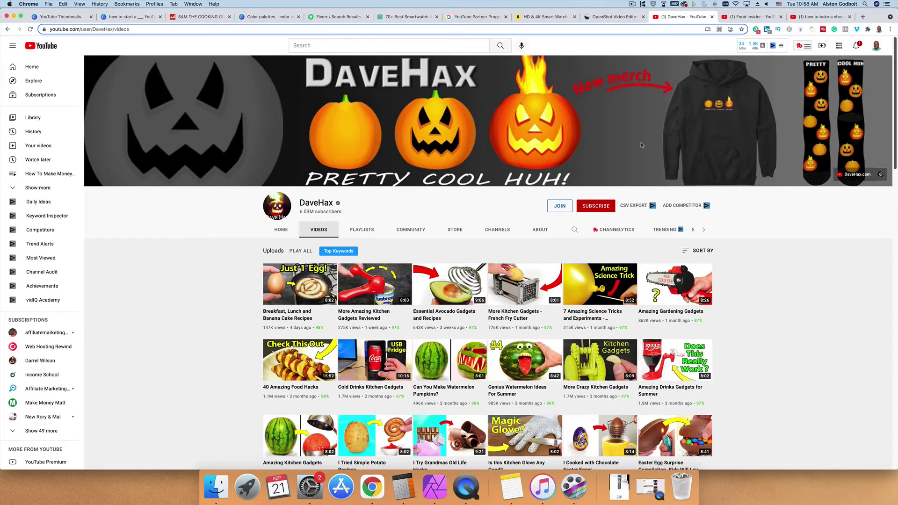
{"action": "left_click", "coordinate": [821, 17]}
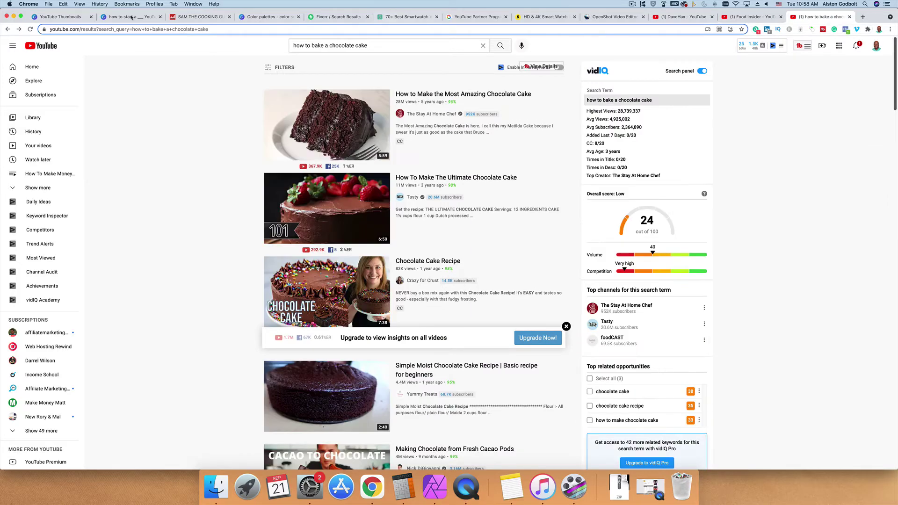
{"action": "left_click", "coordinate": [8, 30]}
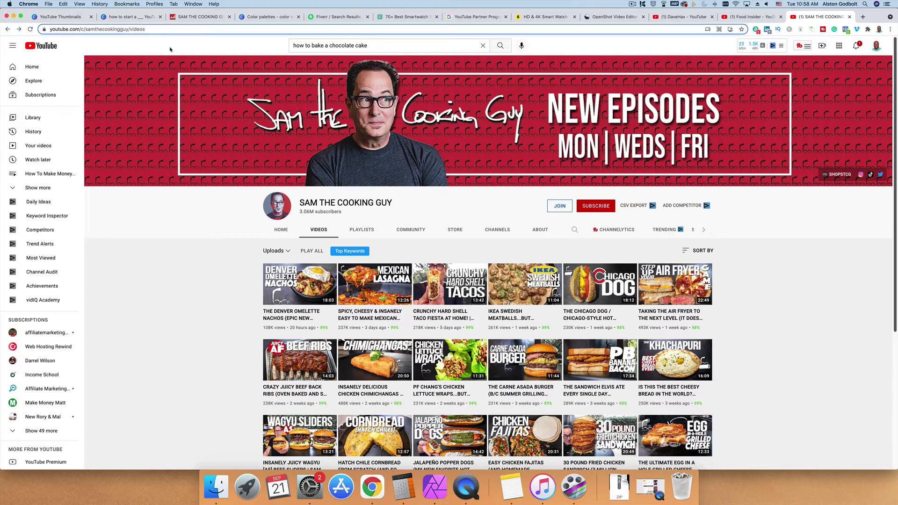
Step: Review the checklist slide with steps 01 to 05 and compare the SAM THE COOKING GUY and Food Insider channel banners
{"action": "left_click", "coordinate": [159, 17]}
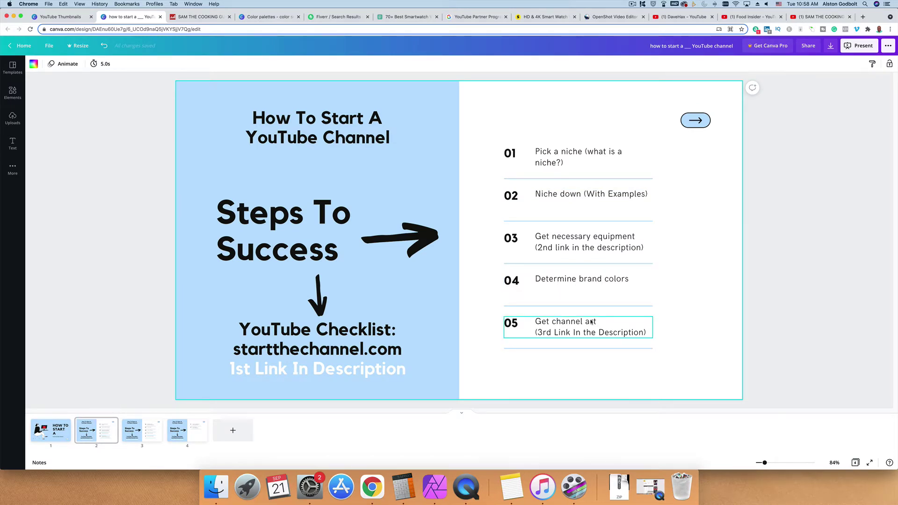
{"action": "left_click", "coordinate": [823, 17]}
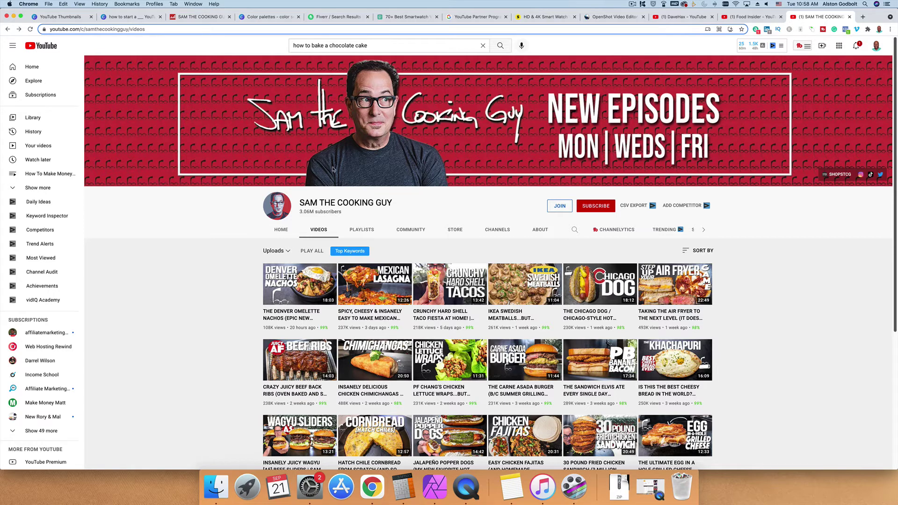
{"action": "left_click", "coordinate": [758, 18]}
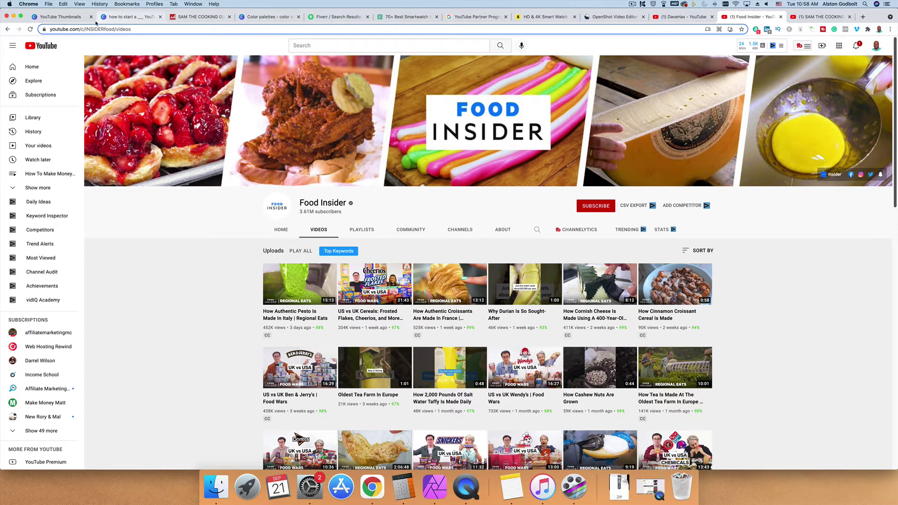
Step: Search Canva's template library for YouTube Channel Art instead of thumbnails
{"action": "left_click", "coordinate": [70, 17]}
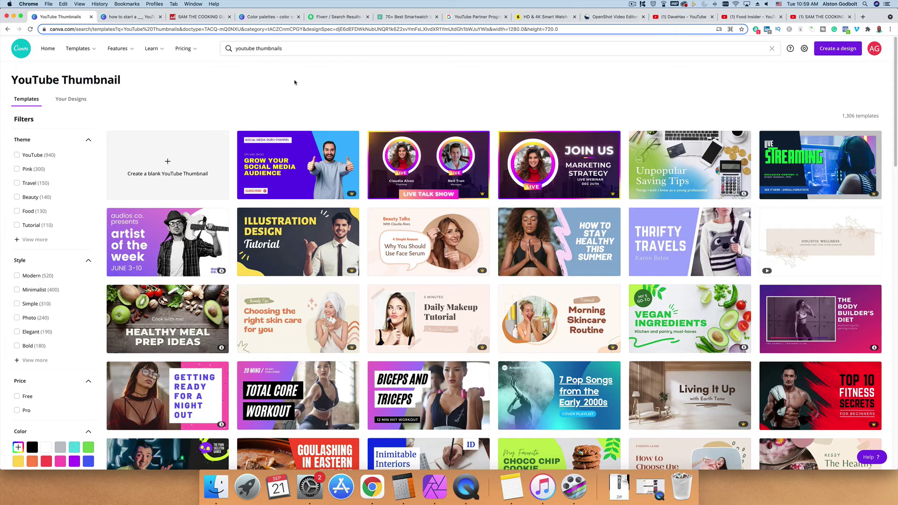
{"action": "double_click", "coordinate": [264, 49]}
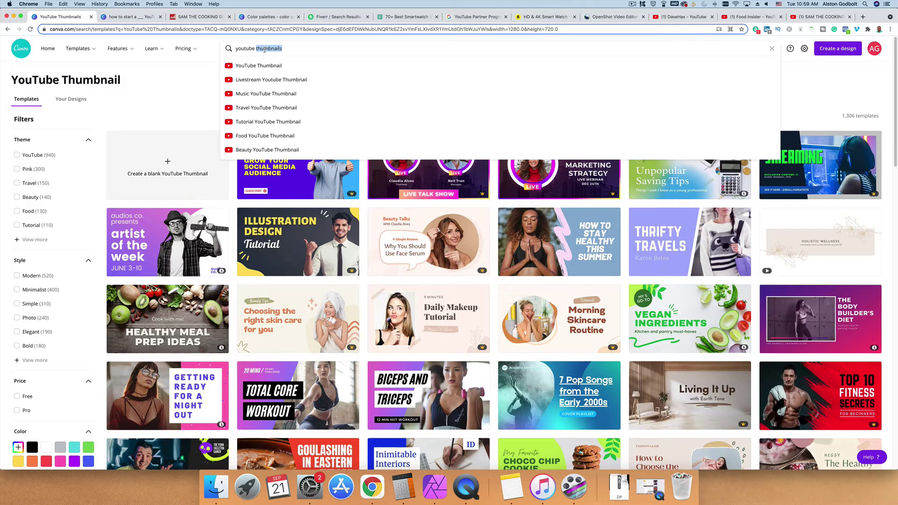
{"action": "type", "text": "channel art"}
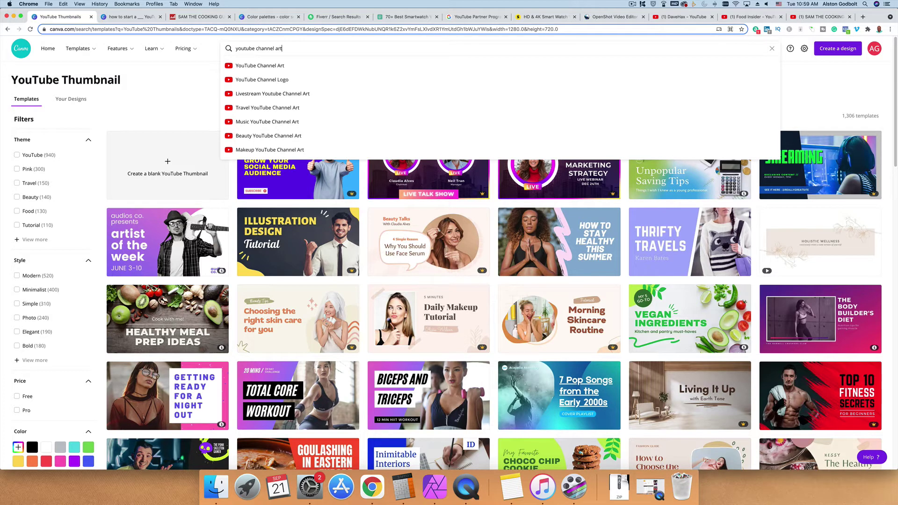
{"action": "left_click", "coordinate": [267, 67]}
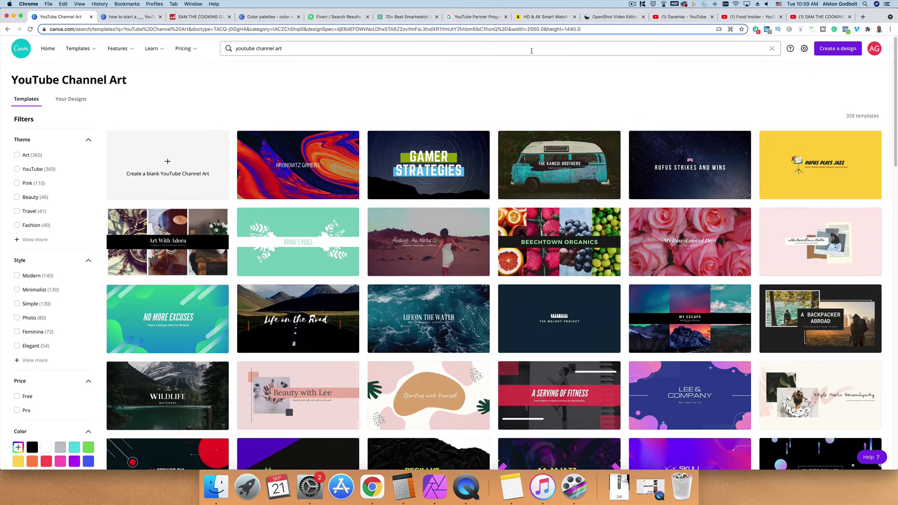
Step: Switch to Fiverr and browse the "youtube channel art" gigs and their starting prices
{"action": "left_click", "coordinate": [338, 17]}
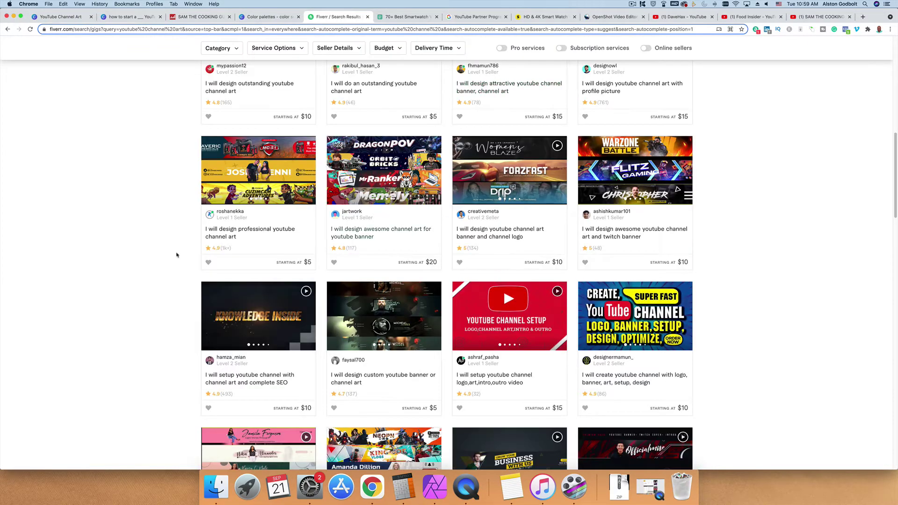
{"action": "scroll", "coordinate": [154, 255], "scroll_direction": "up", "scroll_amount": 10}
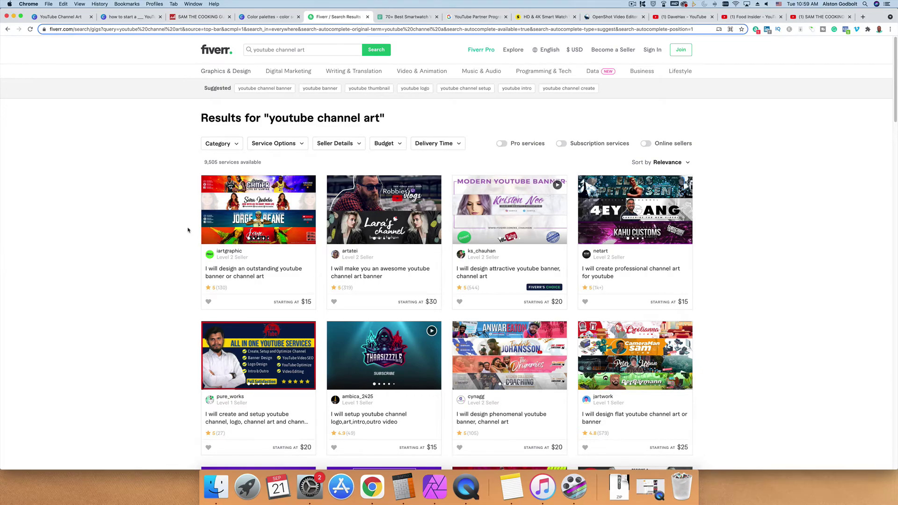
{"action": "scroll", "coordinate": [125, 218], "scroll_direction": "down", "scroll_amount": 3}
{"action": "scroll", "coordinate": [126, 219], "scroll_direction": "down", "scroll_amount": 4}
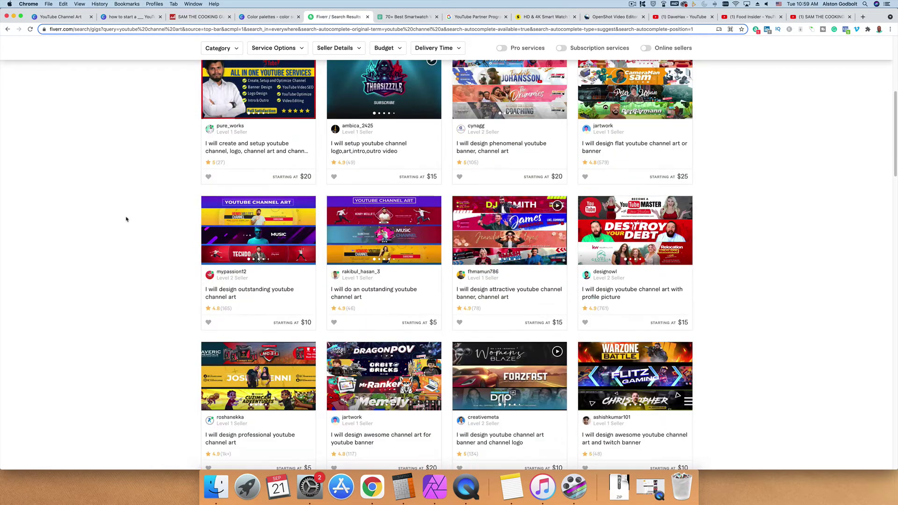
{"action": "scroll", "coordinate": [125, 218], "scroll_direction": "down", "scroll_amount": 3}
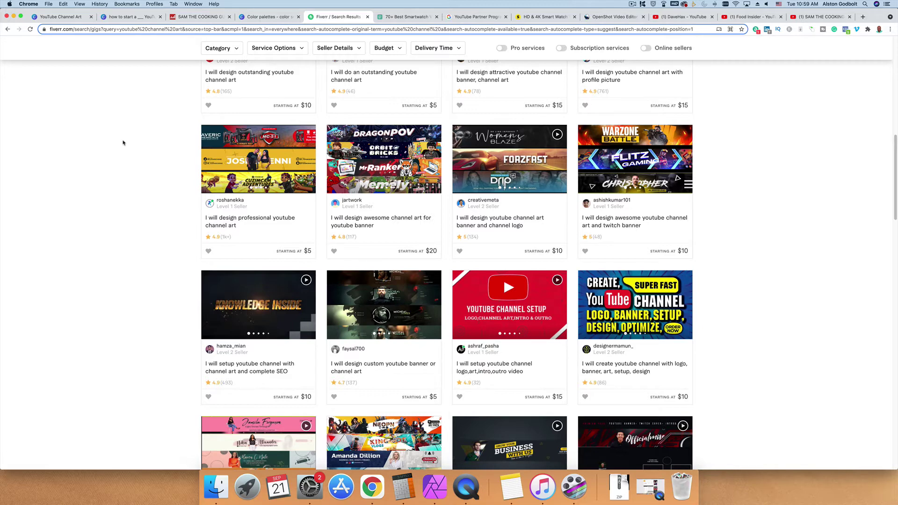
Step: Browse Canva's color palettes, open the Pasture of Dreams combination and examine its hex color codes
{"action": "left_click", "coordinate": [269, 19]}
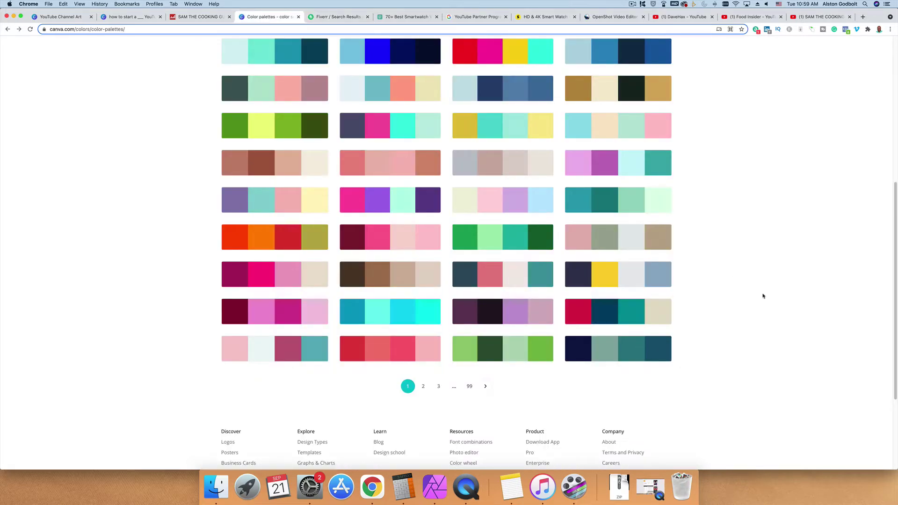
{"action": "scroll", "coordinate": [763, 296], "scroll_direction": "up", "scroll_amount": 4}
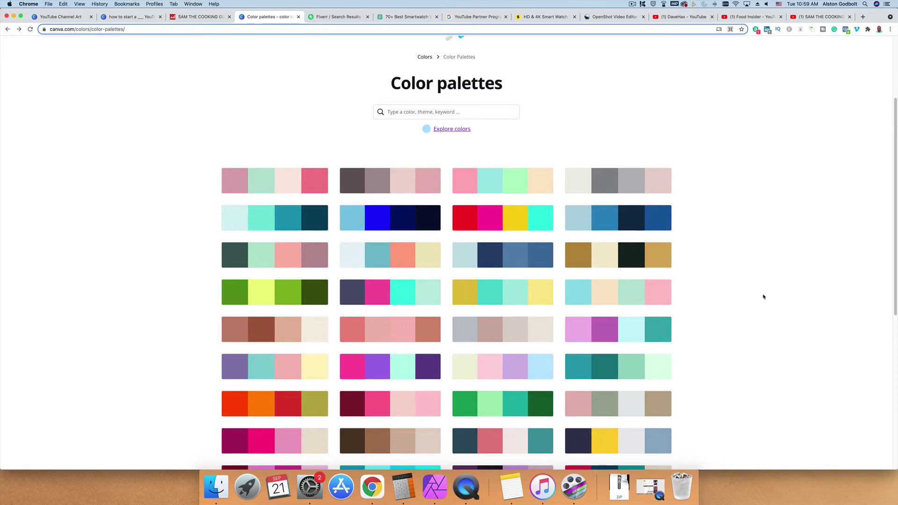
{"action": "scroll", "coordinate": [767, 296], "scroll_direction": "down", "scroll_amount": 3}
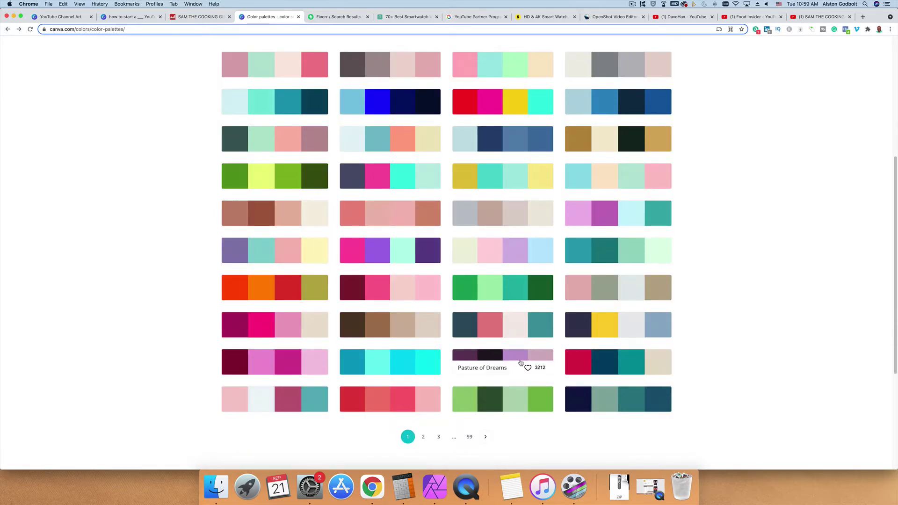
{"action": "left_click", "coordinate": [503, 359]}
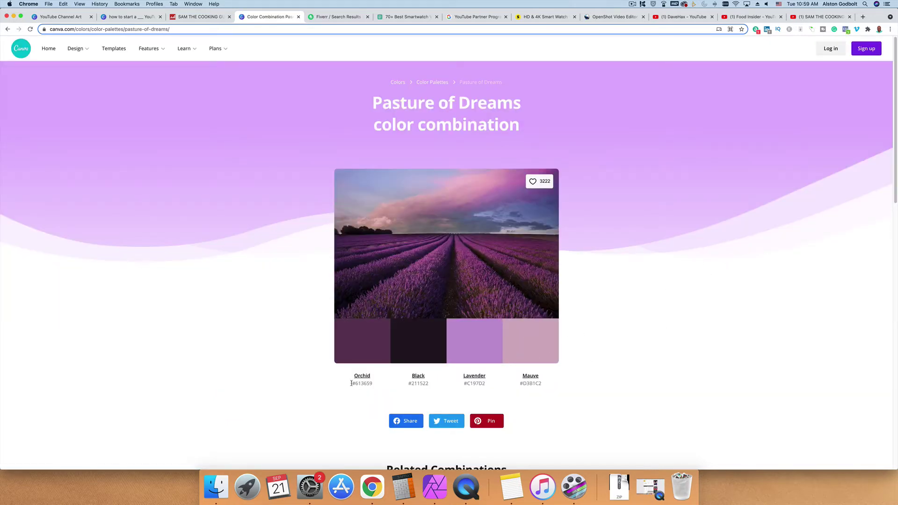
{"action": "left_click_drag", "start_coordinate": [352, 384], "coordinate": [504, 384]}
{"action": "left_click", "coordinate": [661, 370]}
Step: Return to Fiverr and look through more YouTube channel art gigs before going back to the first results
{"action": "left_click", "coordinate": [345, 17]}
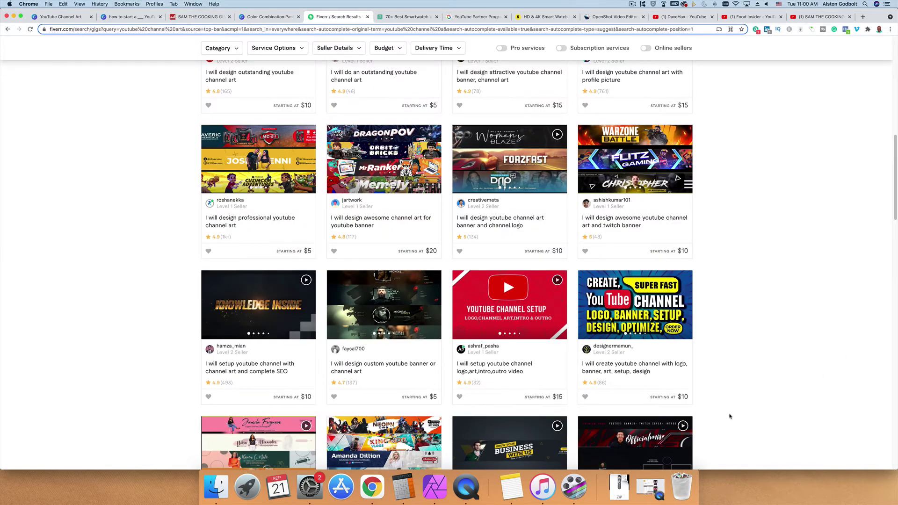
{"action": "scroll", "coordinate": [730, 413], "scroll_direction": "down", "scroll_amount": 3}
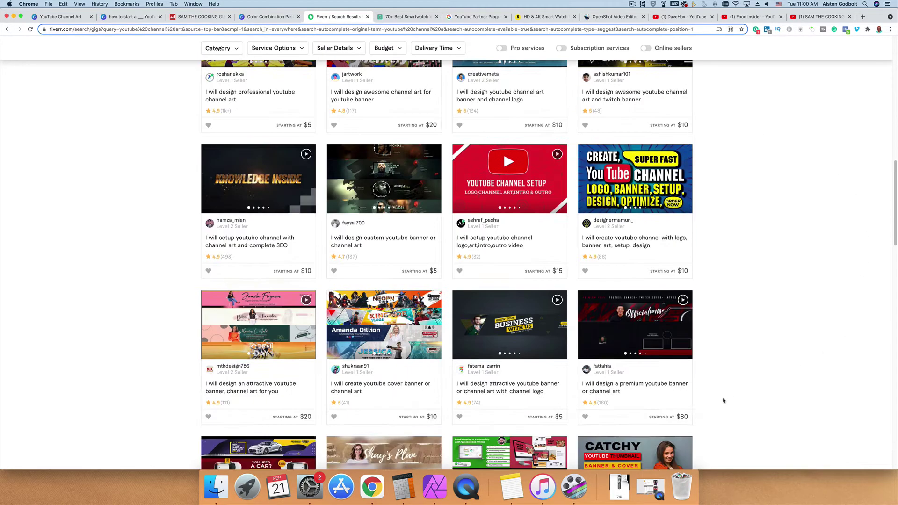
{"action": "scroll", "coordinate": [725, 403], "scroll_direction": "up", "scroll_amount": 6}
{"action": "scroll", "coordinate": [724, 401], "scroll_direction": "up", "scroll_amount": 5}
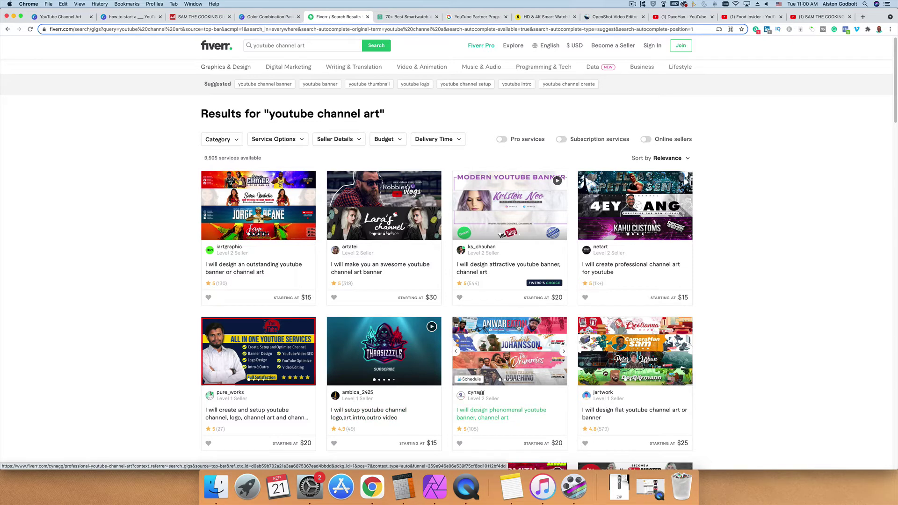
Step: Advance the Canva checklist to steps 06 to 10 and view YouTube's search suggestions for "how to bake a chocolate cake"
{"action": "left_click", "coordinate": [146, 18]}
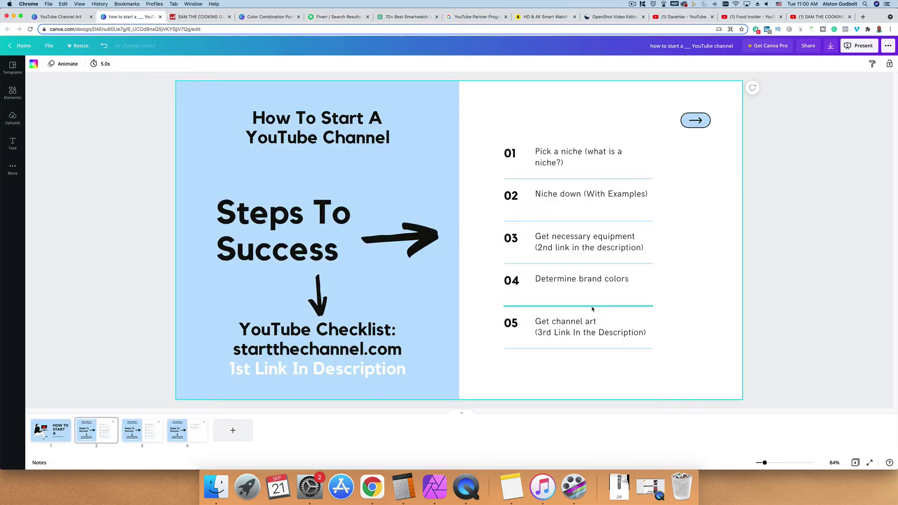
{"action": "scroll", "coordinate": [491, 198], "scroll_direction": "down", "scroll_amount": 3}
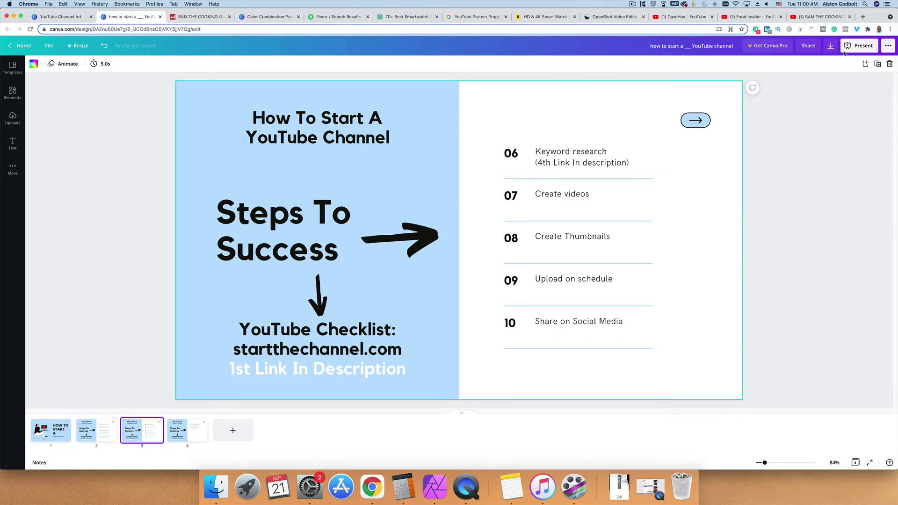
{"action": "left_click", "coordinate": [826, 18]}
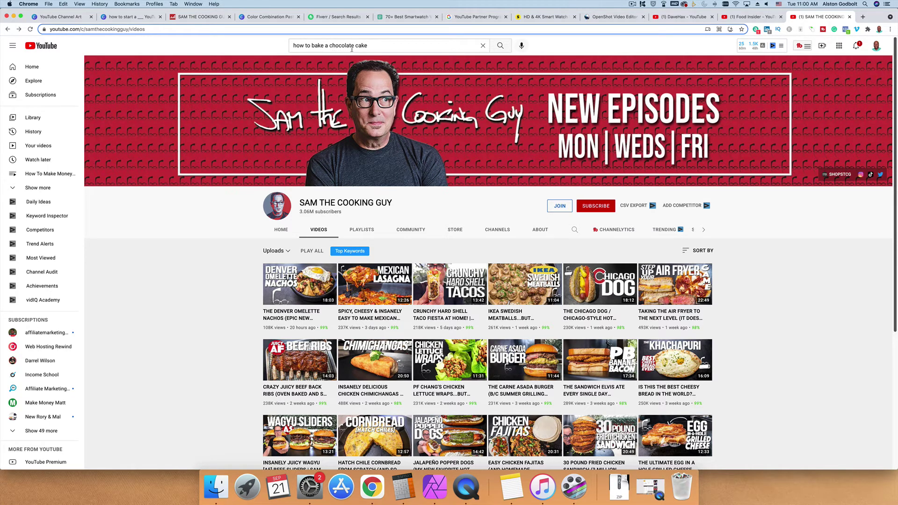
{"action": "left_click", "coordinate": [370, 46]}
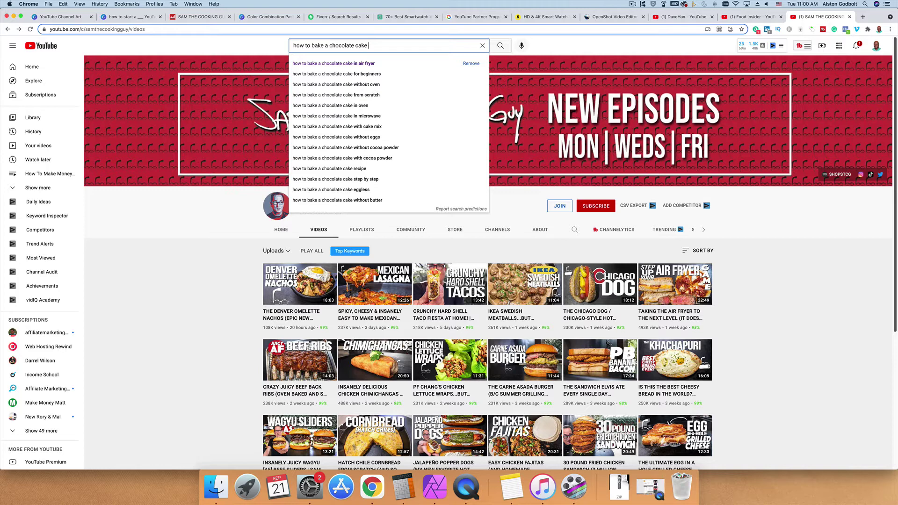
Step: Analyze the keyword "how to bake a chocolate cake" in TubeBuddy's Keyword Explorer
{"action": "left_click", "coordinate": [806, 47]}
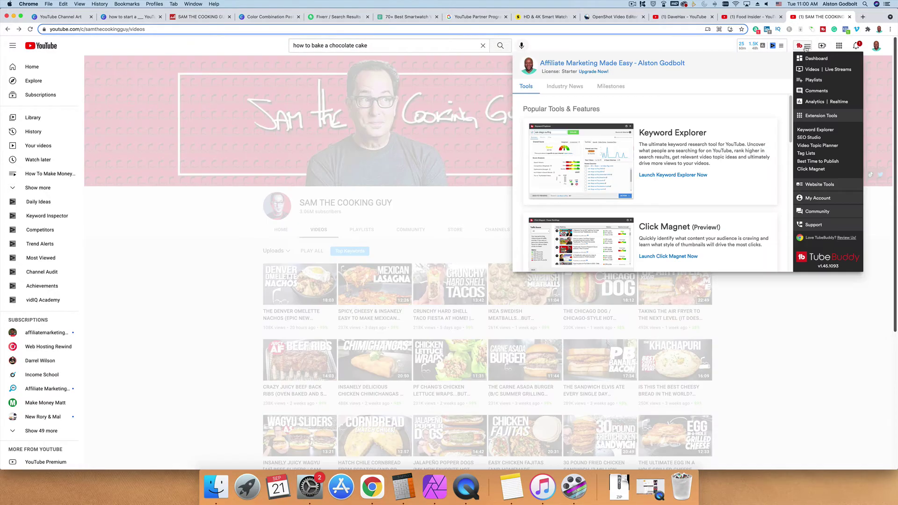
{"action": "left_click", "coordinate": [816, 131]}
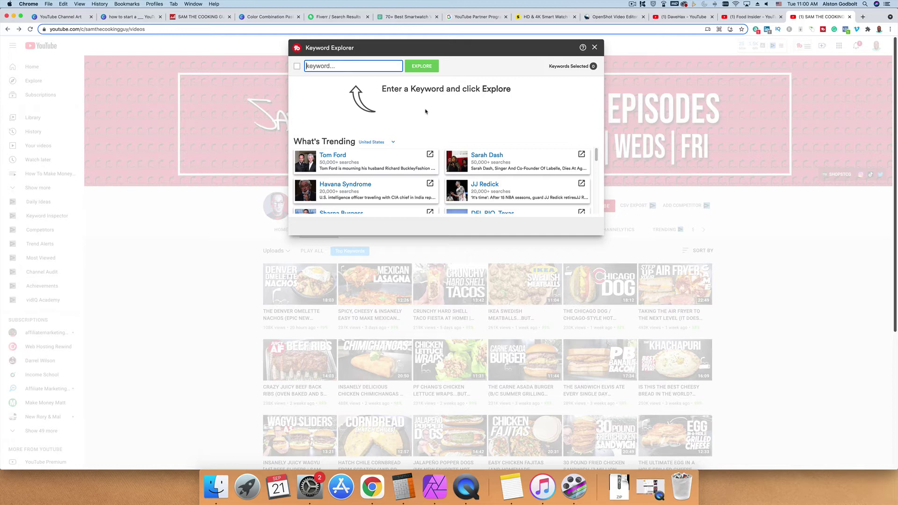
{"action": "type", "text": "how to make "}
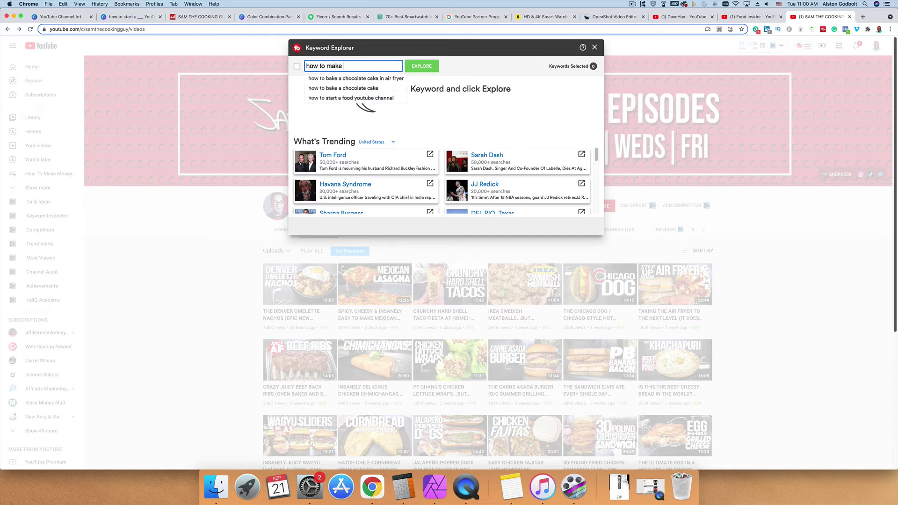
{"action": "type", "text": "a"}
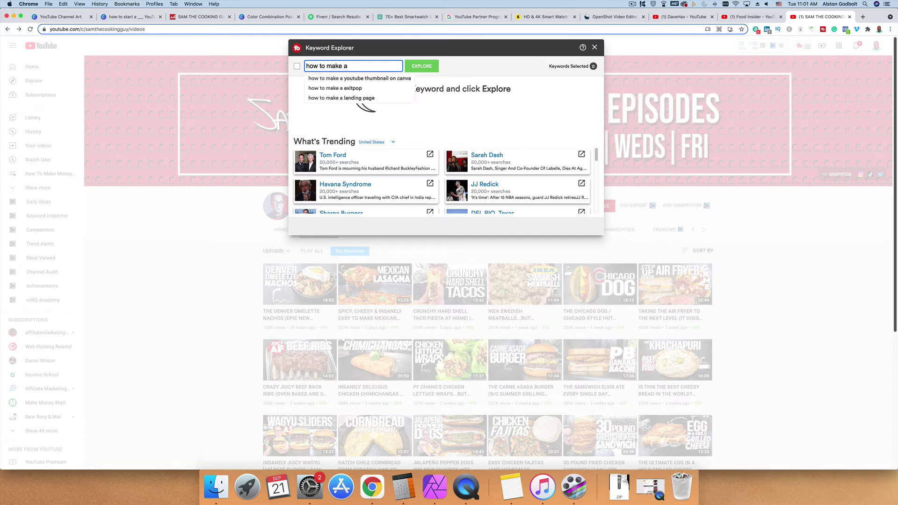
{"action": "type", "text": " ch"}
{"action": "key", "text": "BackSpace"}
{"action": "key", "text": "BackSpace"}
{"action": "key", "text": "BackSpace"}
{"action": "key", "text": "BackSpace"}
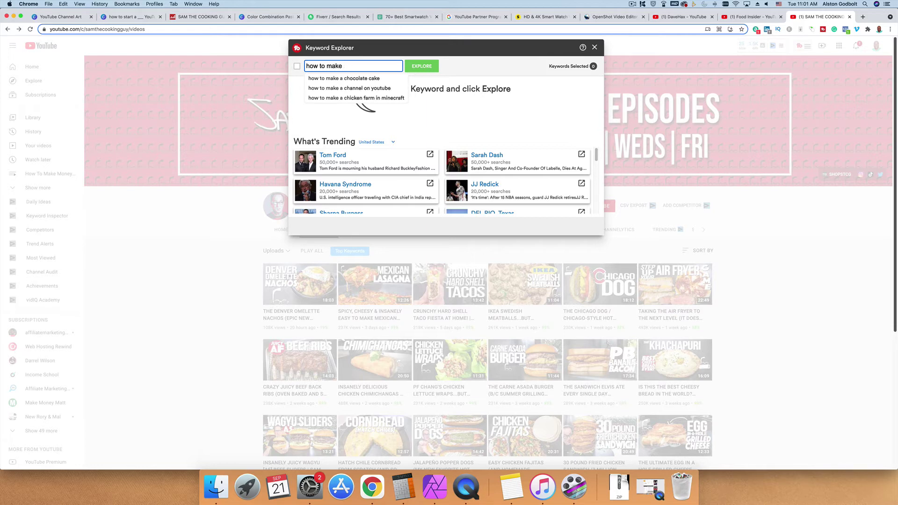
{"action": "key", "text": "BackSpace"}
{"action": "key", "text": "BackSpace"}
{"action": "key", "text": "BackSpace"}
{"action": "key", "text": "BackSpace"}
{"action": "type", "text": "bae "}
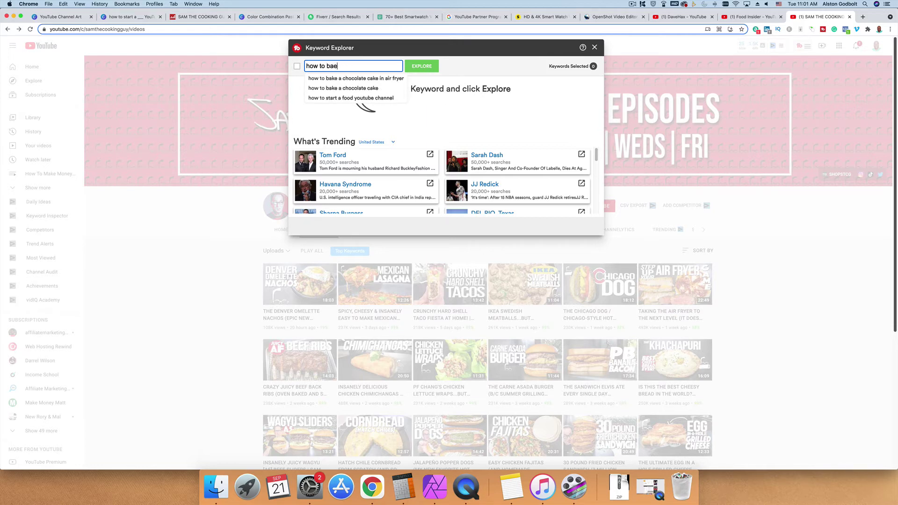
{"action": "key", "text": "BackSpace"}
{"action": "key", "text": "BackSpace"}
{"action": "type", "text": "ke a ch"}
{"action": "left_click", "coordinate": [372, 89]}
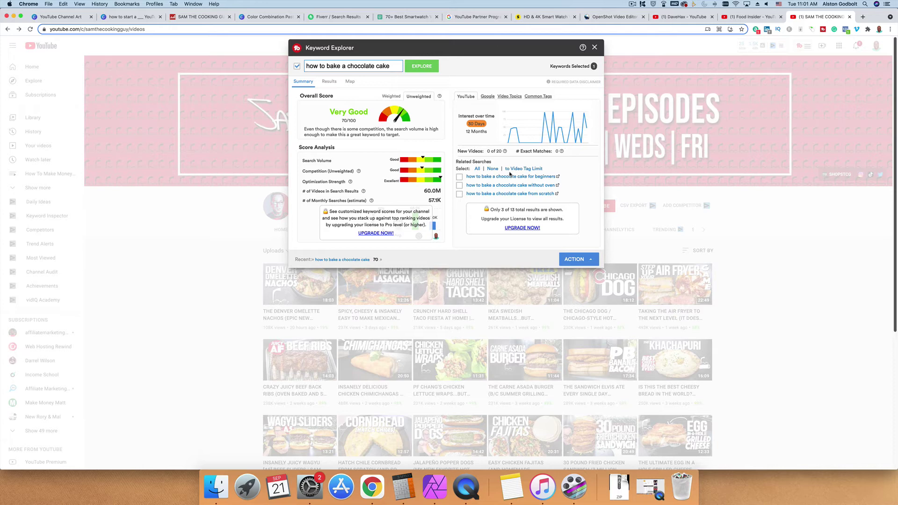
Step: Review the Create videos step on the checklist slide, close Keyword Explorer and look at the SAM THE COOKING GUY uploads
{"action": "left_click", "coordinate": [119, 18]}
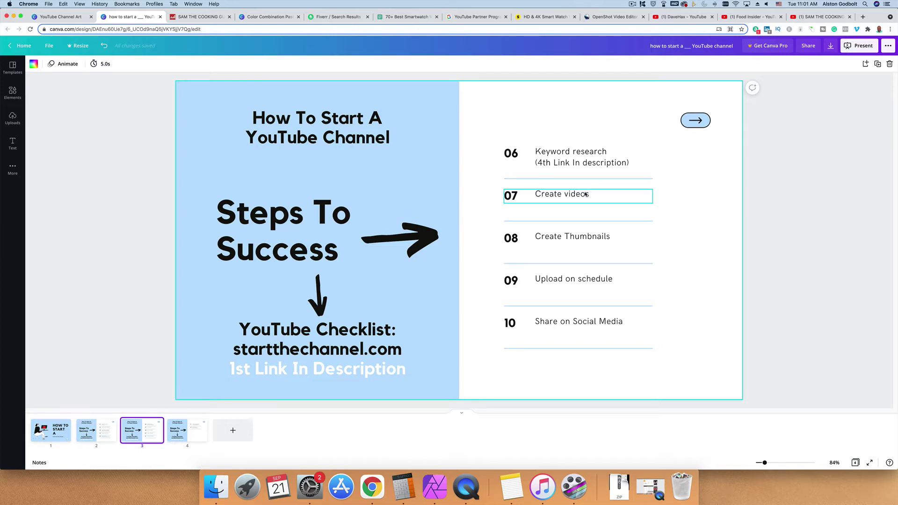
{"action": "left_click", "coordinate": [824, 17]}
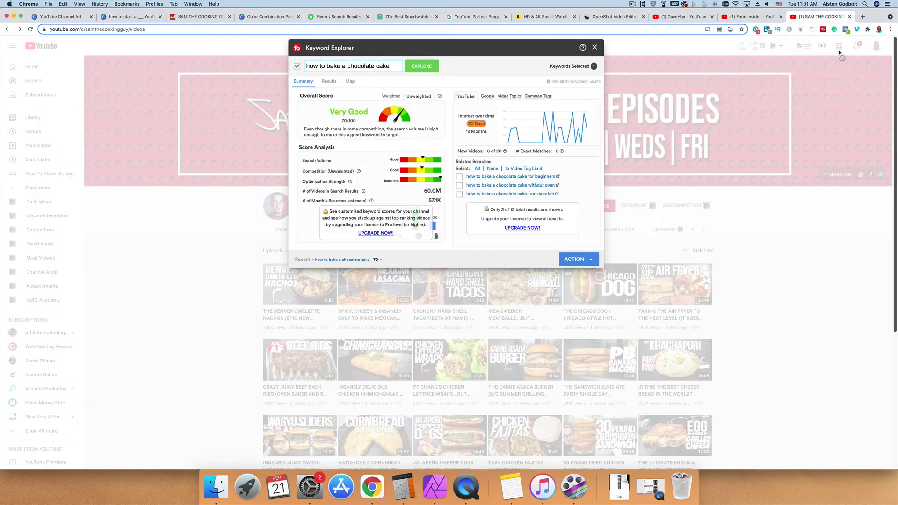
{"action": "left_click", "coordinate": [595, 48]}
{"action": "scroll", "coordinate": [789, 295], "scroll_direction": "down", "scroll_amount": 2}
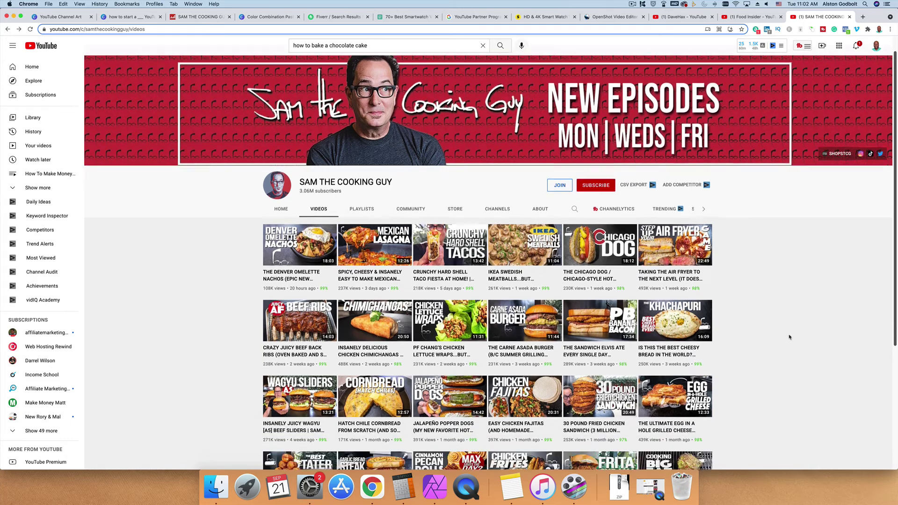
Step: Browse the uploaded videos of the SAM THE COOKING GUY, Food Insider and DaveHax channels
{"action": "scroll", "coordinate": [790, 337], "scroll_direction": "down", "scroll_amount": 3}
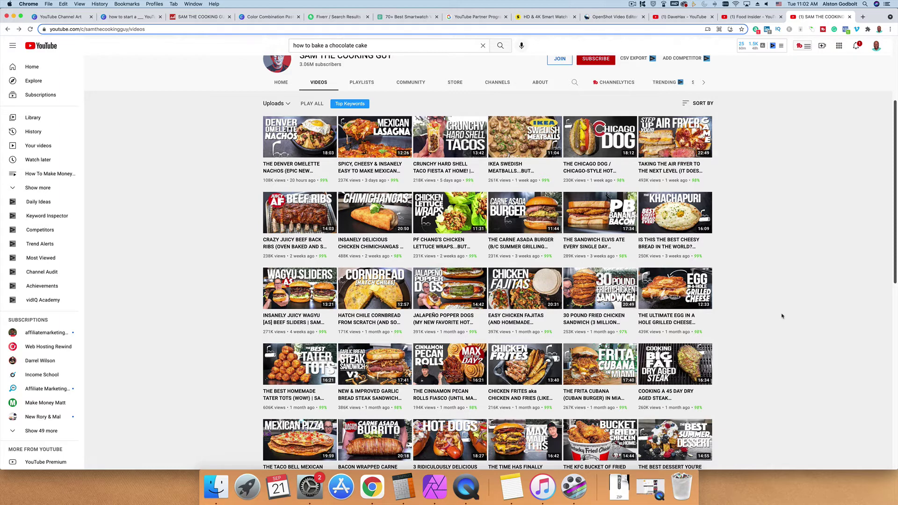
{"action": "left_click", "coordinate": [753, 17]}
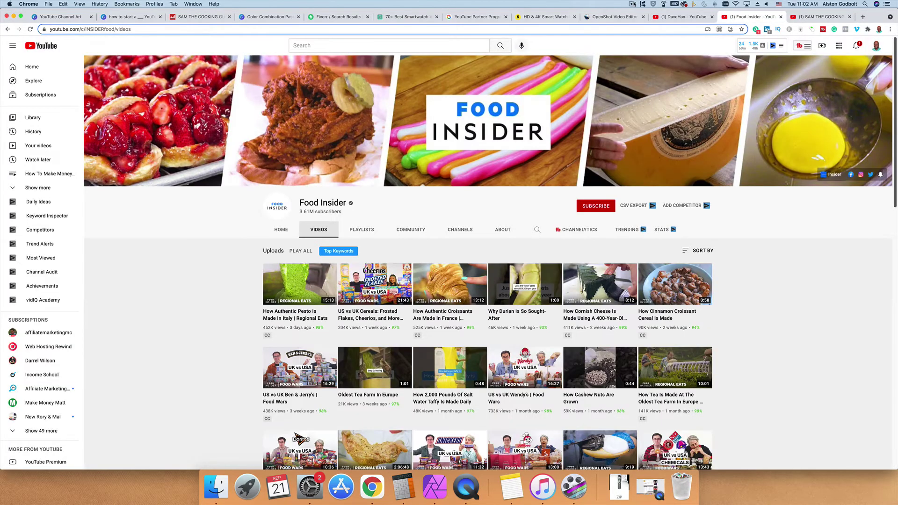
{"action": "left_click", "coordinate": [680, 17]}
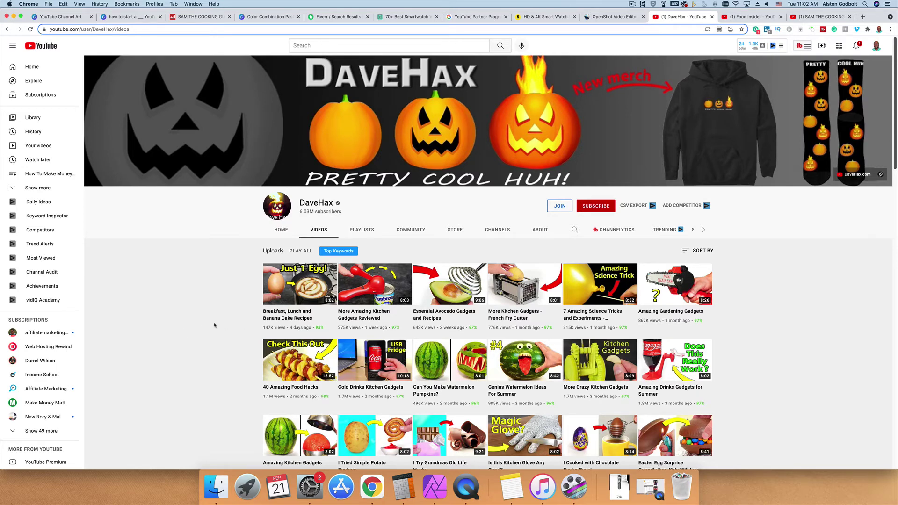
{"action": "scroll", "coordinate": [204, 317], "scroll_direction": "down", "scroll_amount": 2}
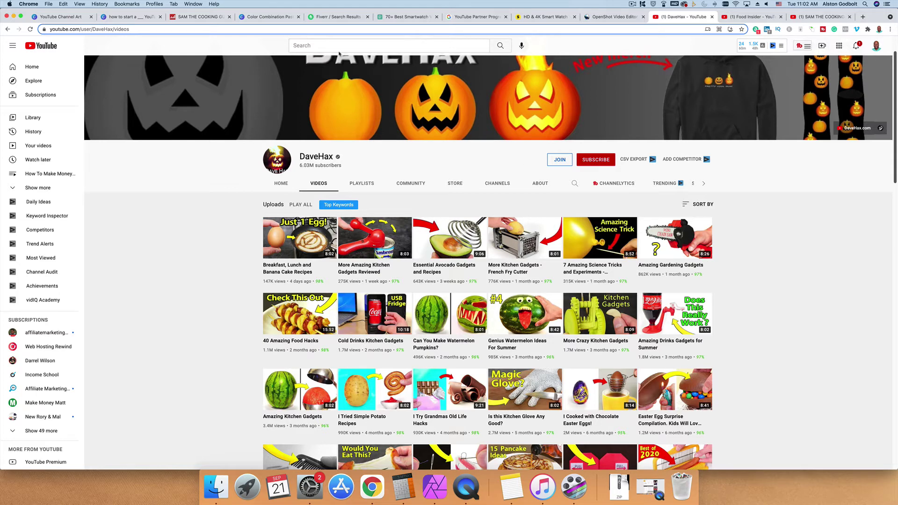
Step: Review the Create Thumbnails step on the checklist slide and compare the video thumbnails of DaveHax, Food Insider and SAM THE COOKING GUY
{"action": "left_click", "coordinate": [129, 17]}
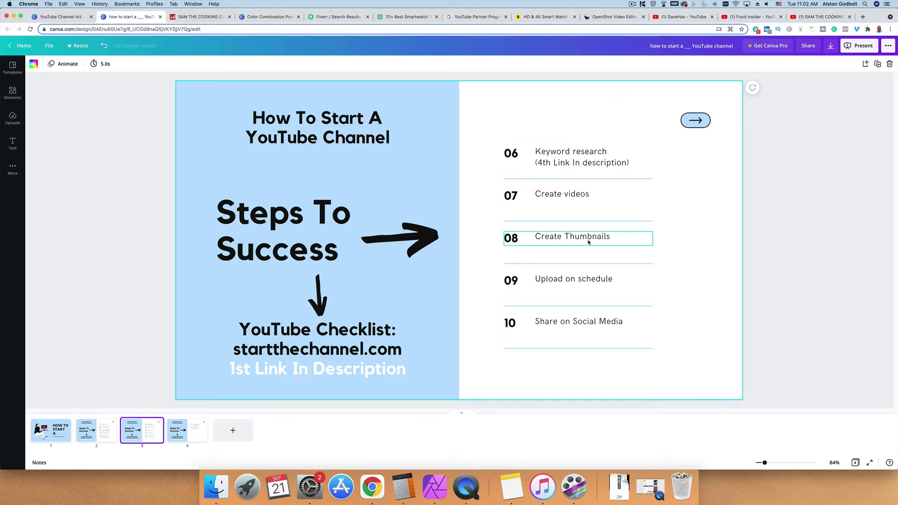
{"action": "left_click", "coordinate": [685, 18]}
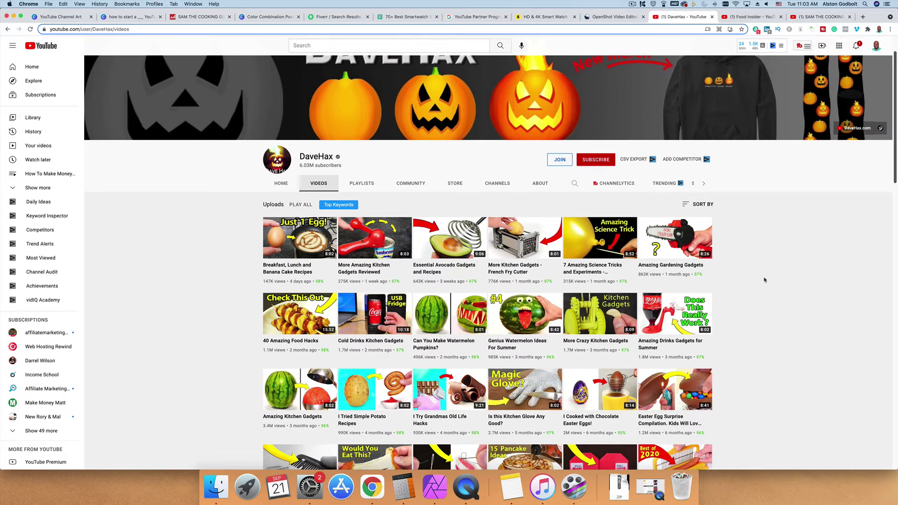
{"action": "left_click", "coordinate": [747, 18]}
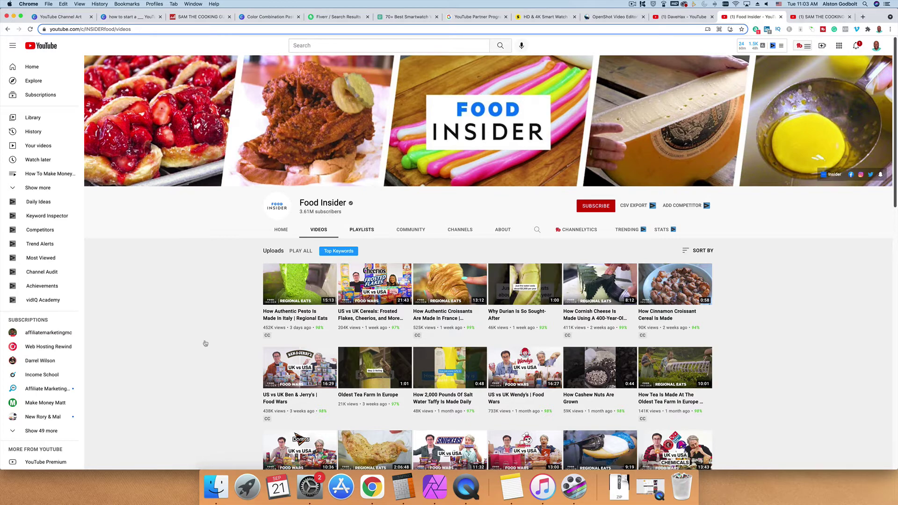
{"action": "scroll", "coordinate": [206, 315], "scroll_direction": "down", "scroll_amount": 2}
{"action": "scroll", "coordinate": [211, 319], "scroll_direction": "down", "scroll_amount": 3}
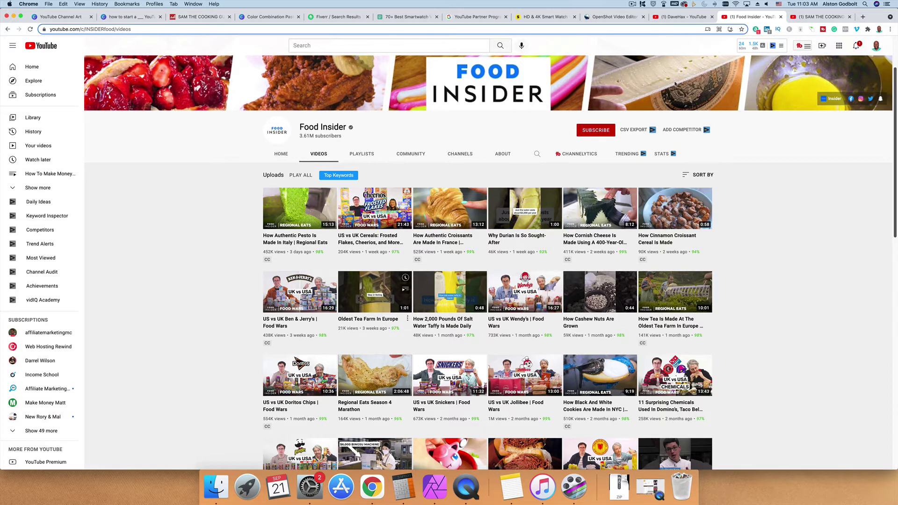
{"action": "left_click", "coordinate": [832, 17]}
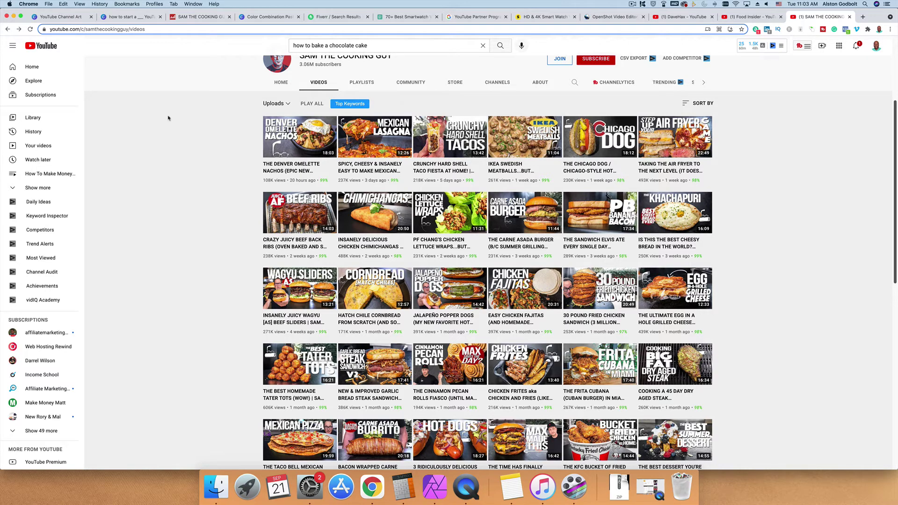
Step: Find YouTube Thumbnail templates in Canva and open the "Biceps and Triceps" fitness template
{"action": "mouse_move", "coordinate": [278, 219]}
{"action": "left_click", "coordinate": [70, 16]}
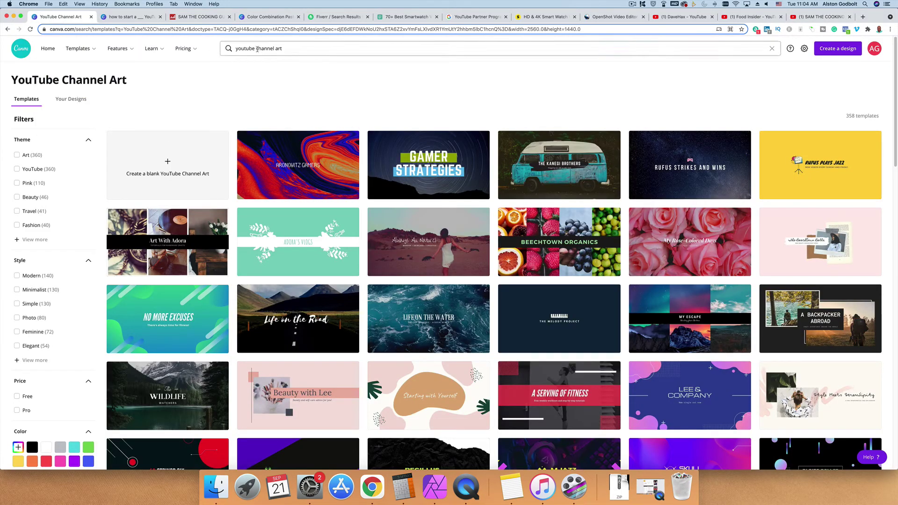
{"action": "left_click_drag", "start_coordinate": [257, 49], "coordinate": [337, 50]}
{"action": "type", "text": "cth"}
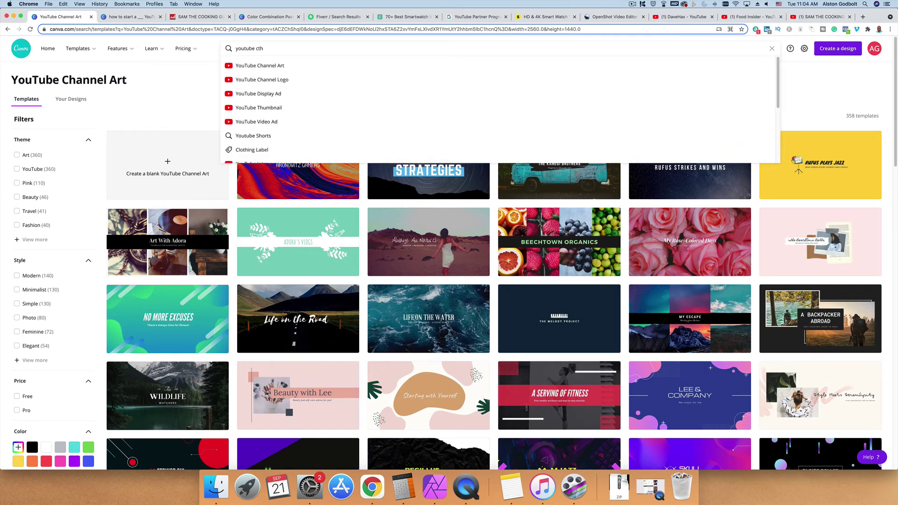
{"action": "left_click", "coordinate": [330, 108]}
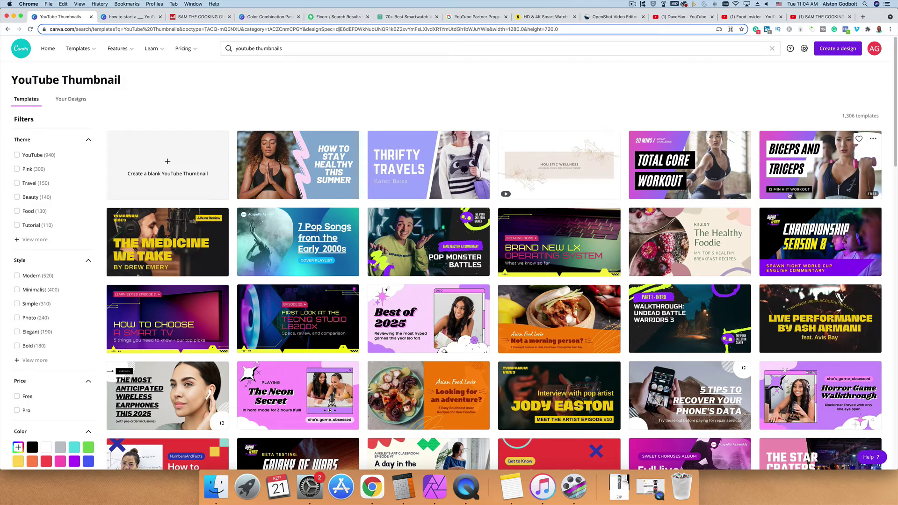
{"action": "left_click", "coordinate": [818, 175]}
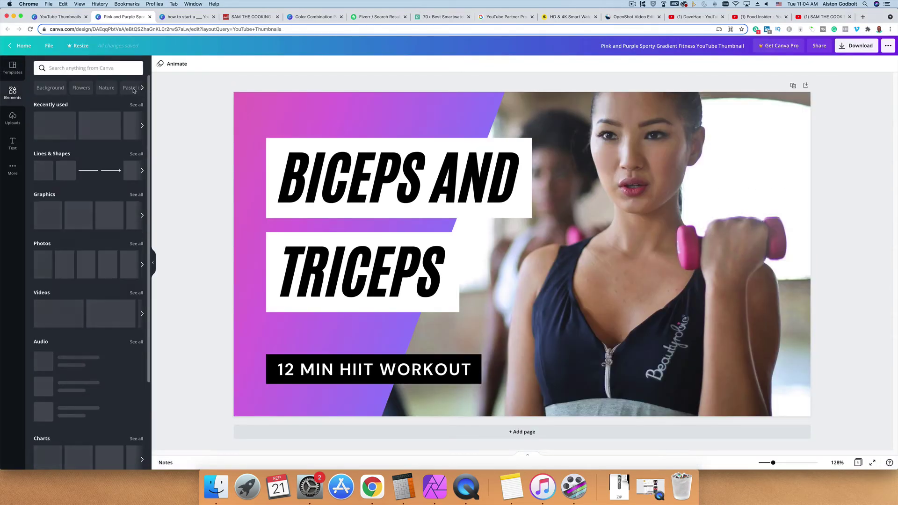
Step: Search the design elements for "hamburger"
{"action": "left_click", "coordinate": [77, 69]}
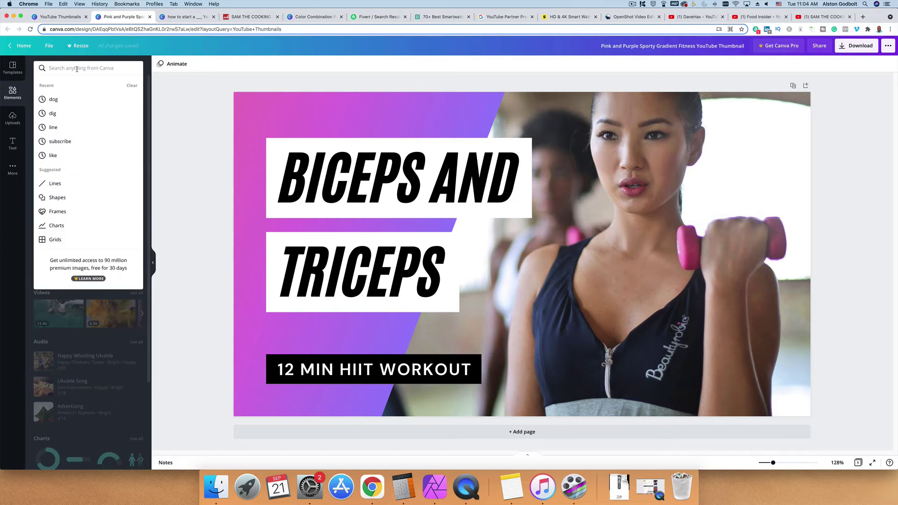
{"action": "type", "text": "hamburger"}
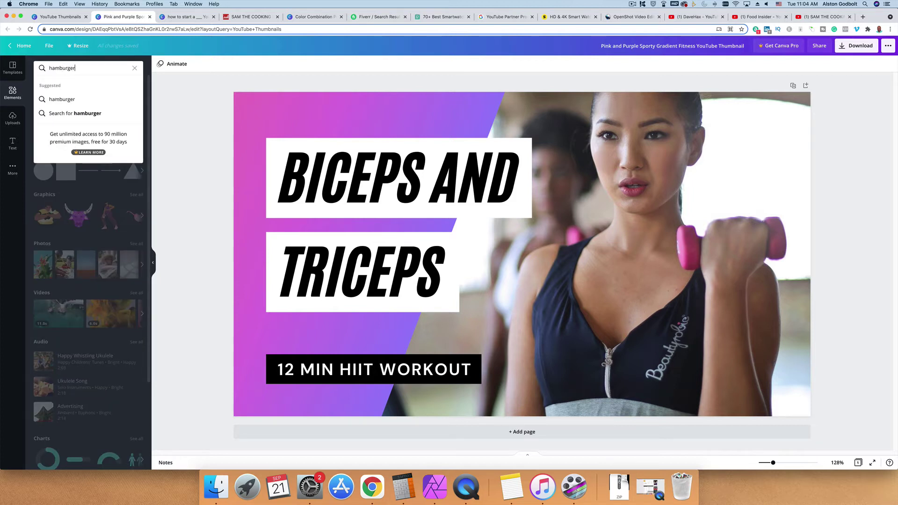
{"action": "left_click", "coordinate": [82, 100]}
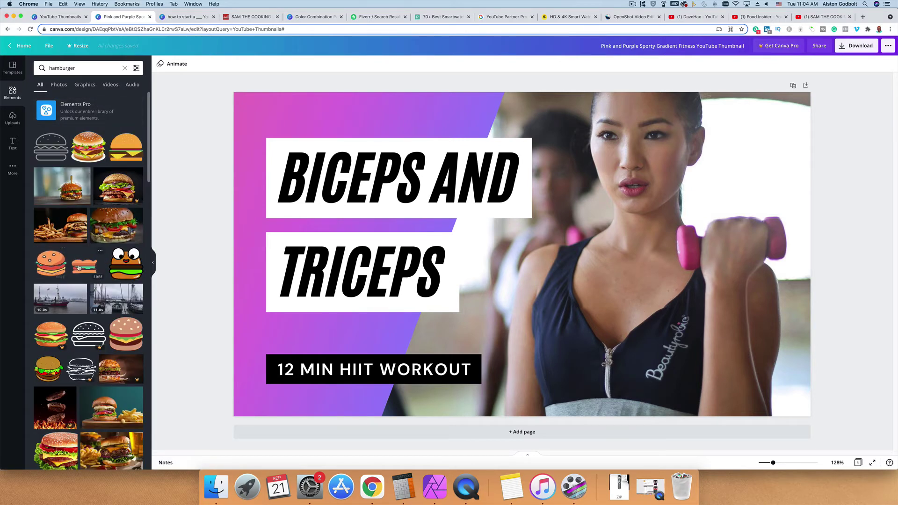
{"action": "left_click", "coordinate": [116, 224]}
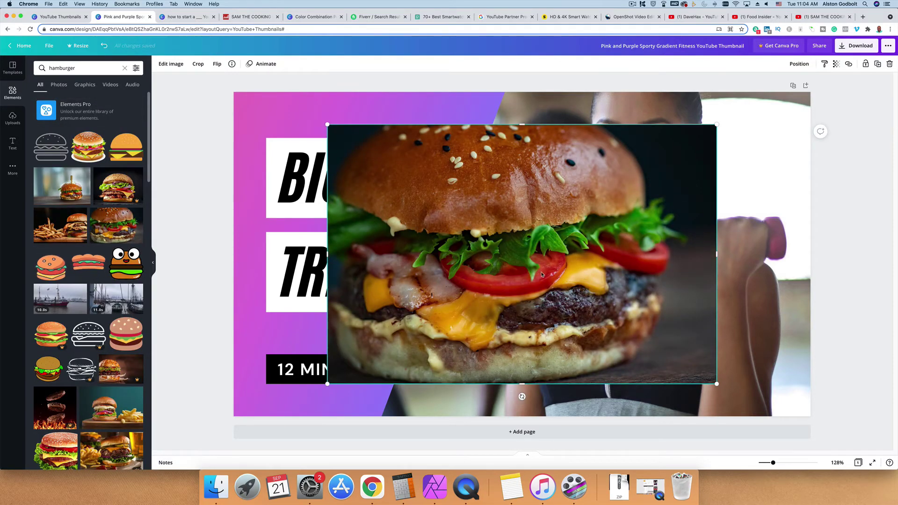
{"action": "left_click_drag", "start_coordinate": [541, 275], "coordinate": [519, 280]}
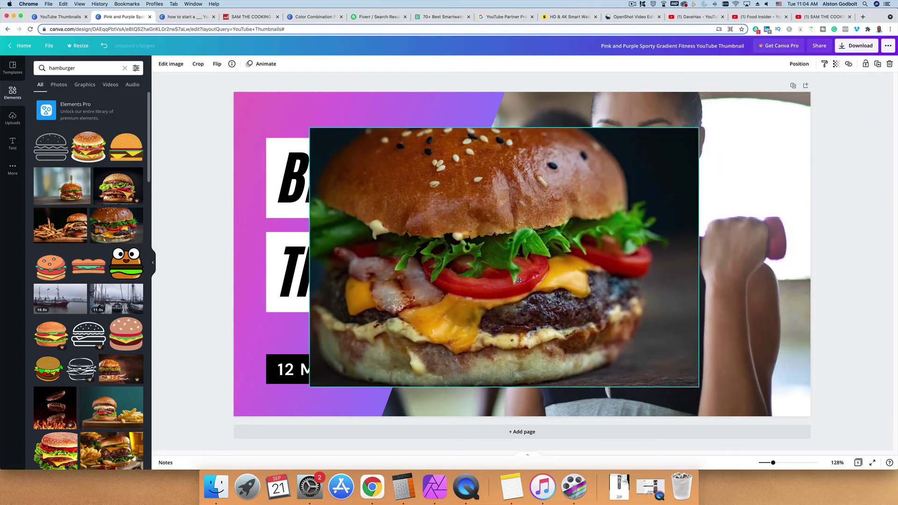
{"action": "key", "text": "Delete"}
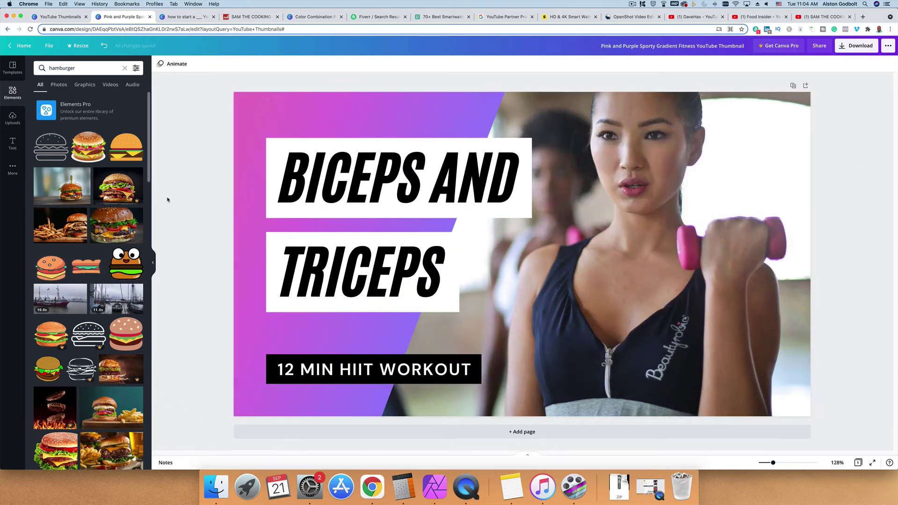
Step: Add the close-up cheeseburger photo to the thumbnail, enlarge it to cover the whole page and center it vertically
{"action": "left_click_drag", "start_coordinate": [116, 225], "coordinate": [646, 256]}
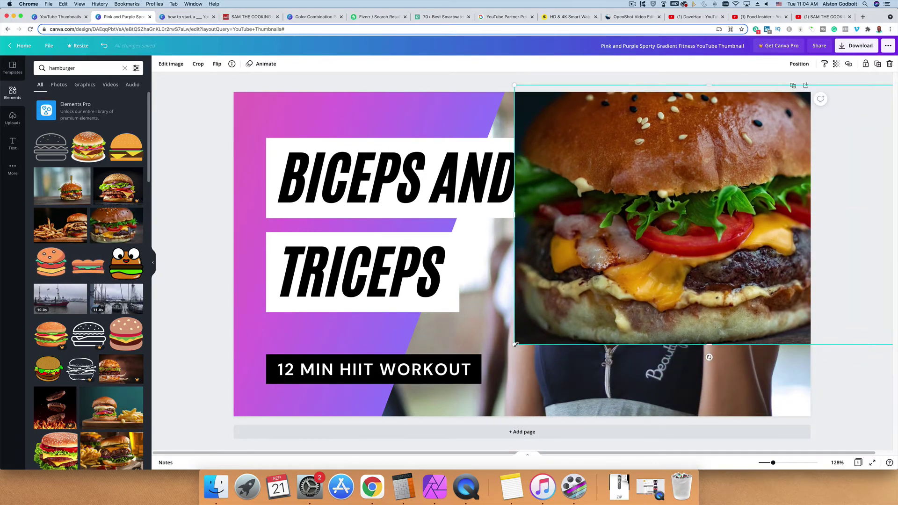
{"action": "left_click_drag", "start_coordinate": [448, 386], "coordinate": [387, 419]}
{"action": "left_click_drag", "start_coordinate": [305, 445], "coordinate": [188, 447]}
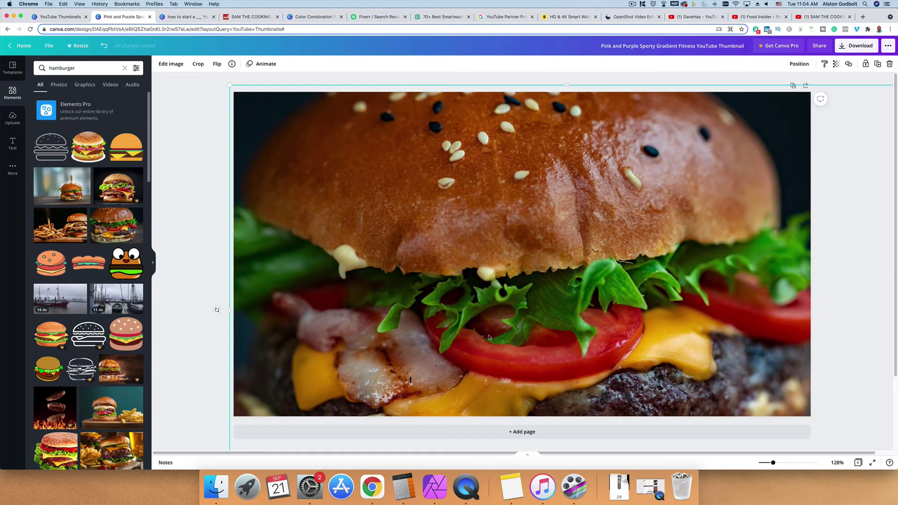
{"action": "left_click_drag", "start_coordinate": [489, 337], "coordinate": [482, 282]}
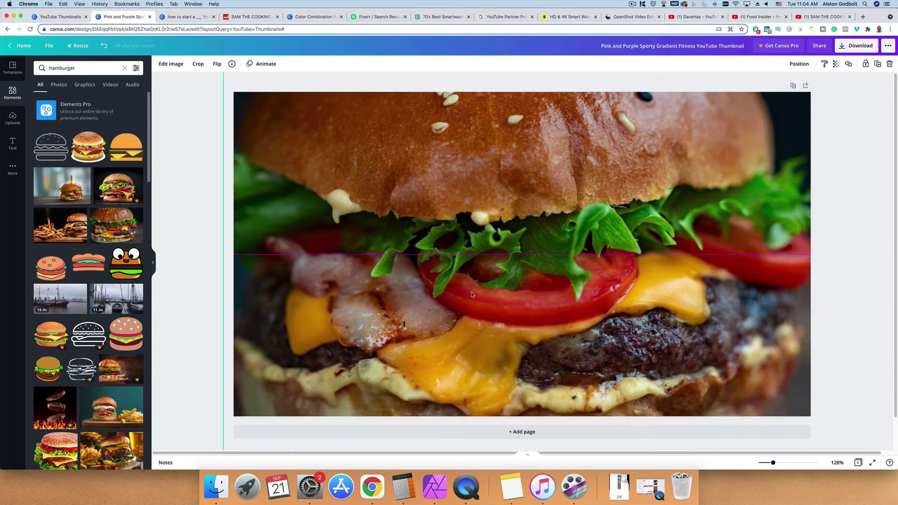
Step: Send the burger photo backward behind the text and the purple gradient, and shift it slightly to the right on the page
{"action": "left_click", "coordinate": [798, 64]}
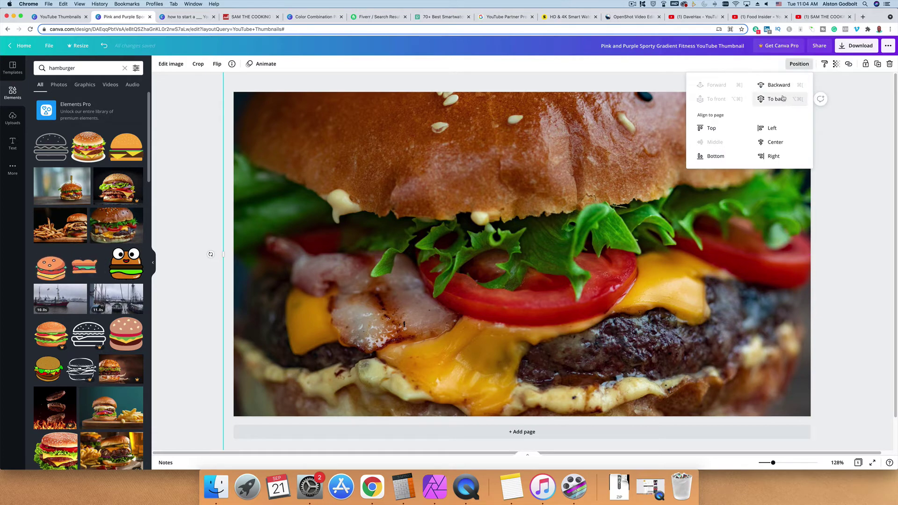
{"action": "left_click", "coordinate": [776, 86]}
{"action": "left_click", "coordinate": [777, 87]}
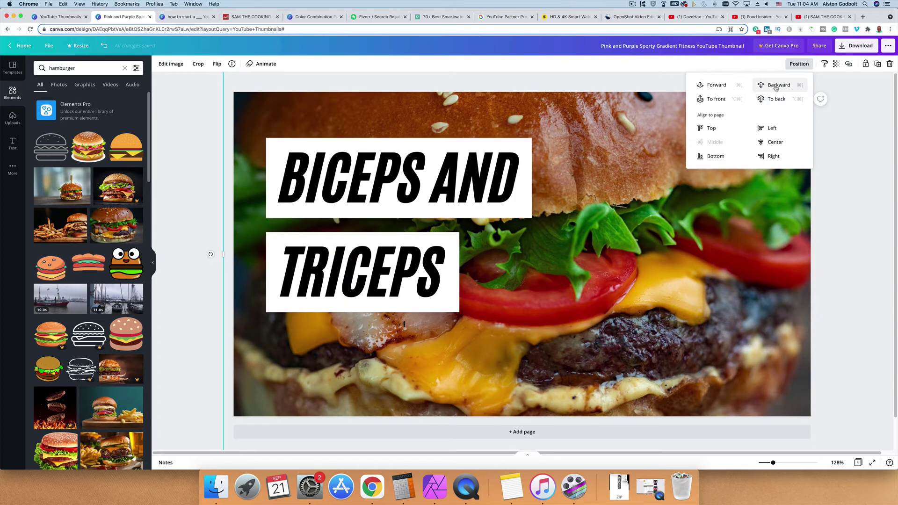
{"action": "left_click", "coordinate": [776, 86]}
{"action": "left_click", "coordinate": [777, 86]}
{"action": "left_click", "coordinate": [680, 263]}
{"action": "left_click_drag", "start_coordinate": [663, 265], "coordinate": [703, 266]}
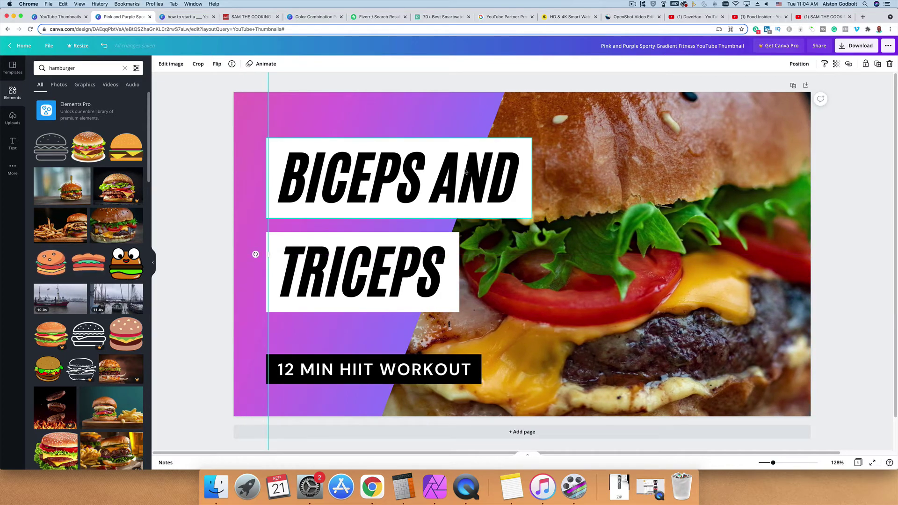
Step: Replace the "BICEPS AND" headline with "BEST" and "BBURGER" on two lines
{"action": "left_click", "coordinate": [419, 185]}
{"action": "double_click", "coordinate": [418, 186]}
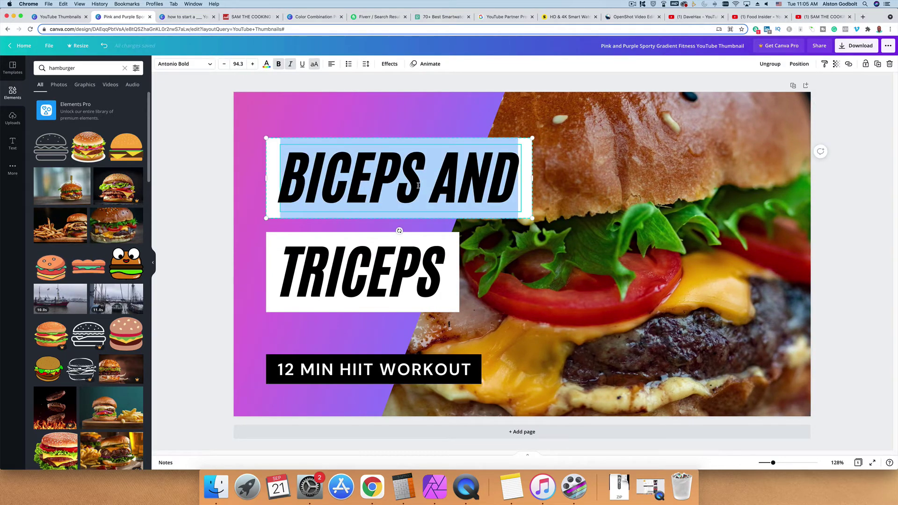
{"action": "type", "text": "BEST"}
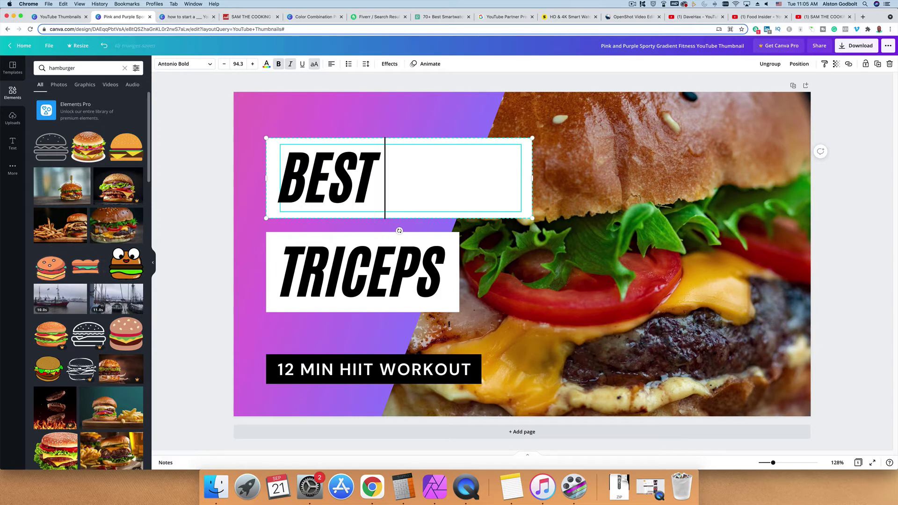
{"action": "key", "text": "Return"}
{"action": "type", "text": "BBURGER"}
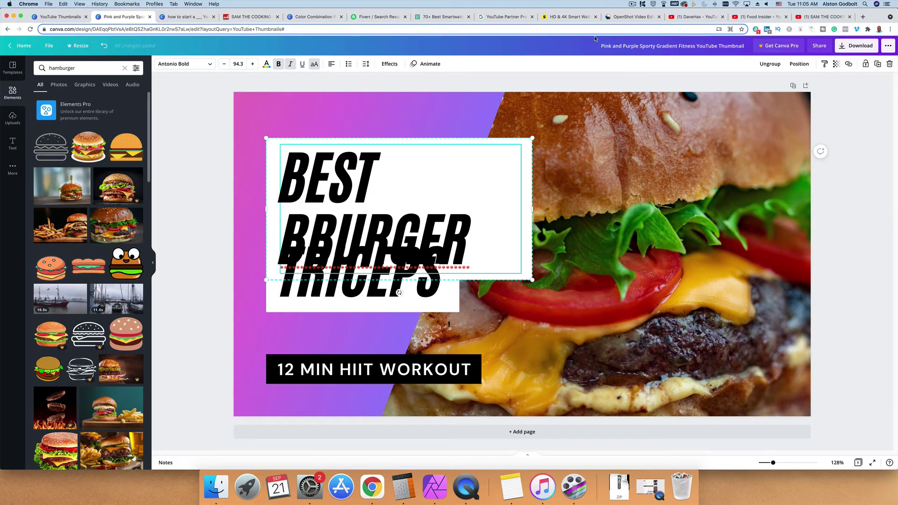
Step: Switch to Pexels and search the stock media for "burger"
{"action": "left_click", "coordinate": [440, 19]}
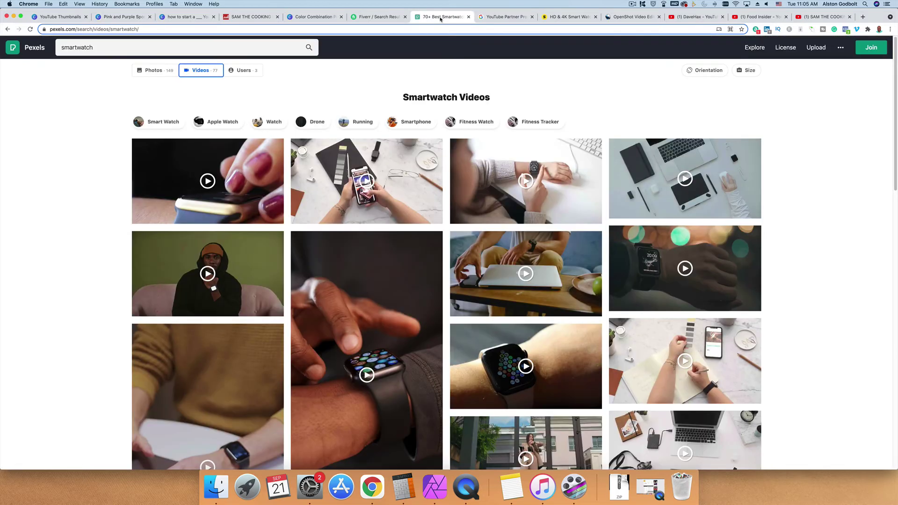
{"action": "double_click", "coordinate": [157, 48]}
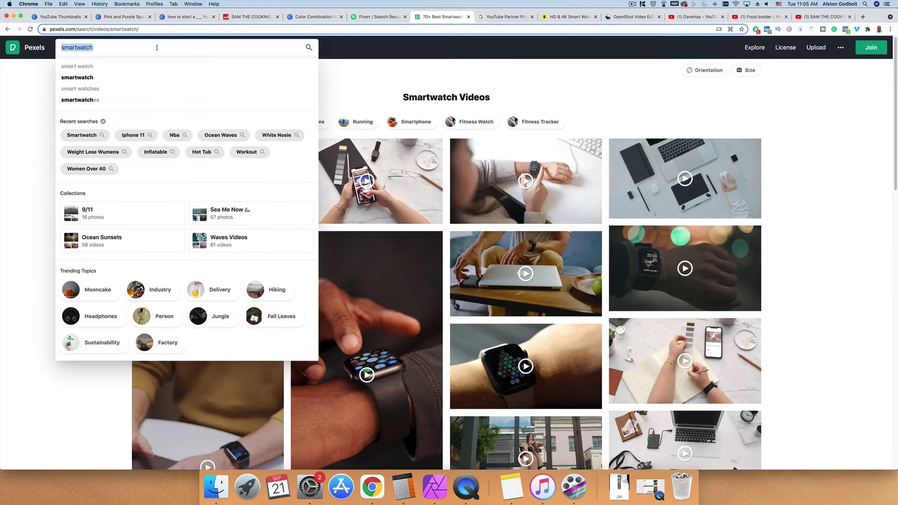
{"action": "type", "text": "urger"}
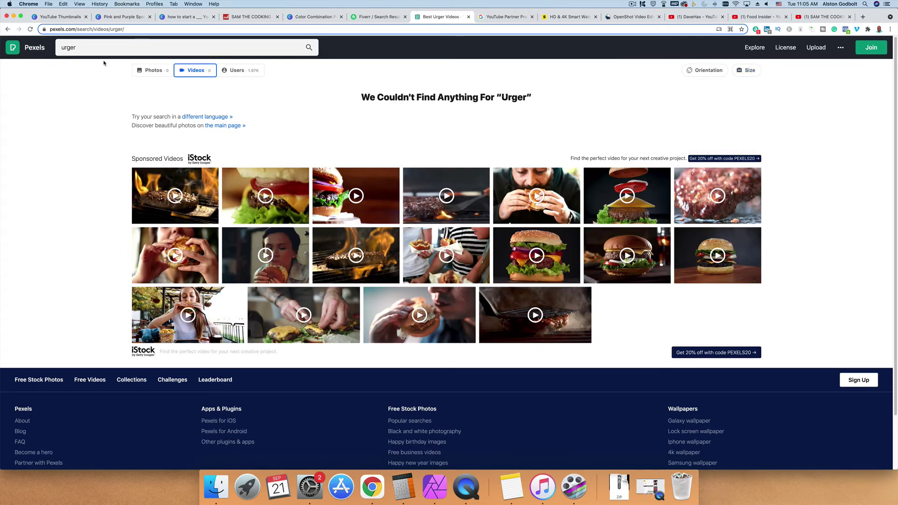
{"action": "double_click", "coordinate": [94, 45]}
{"action": "type", "text": "burg"}
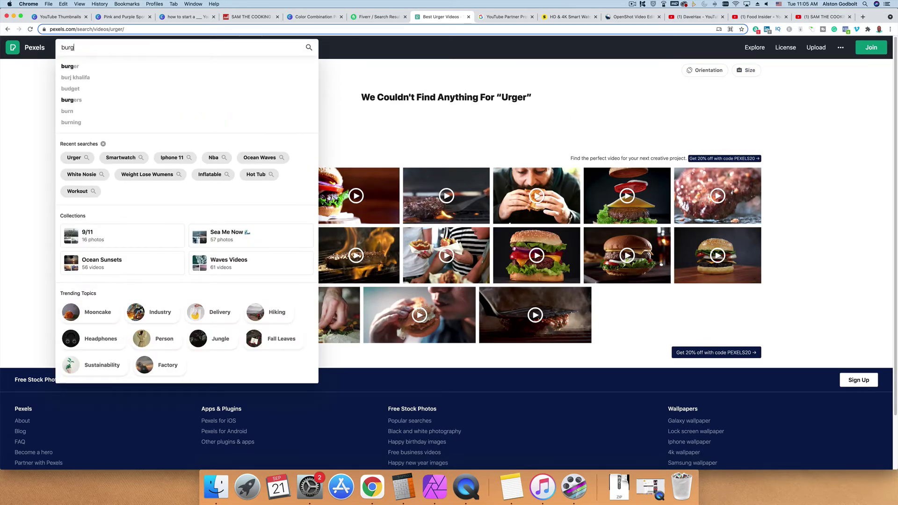
{"action": "type", "text": "er"}
{"action": "key", "text": "Return"}
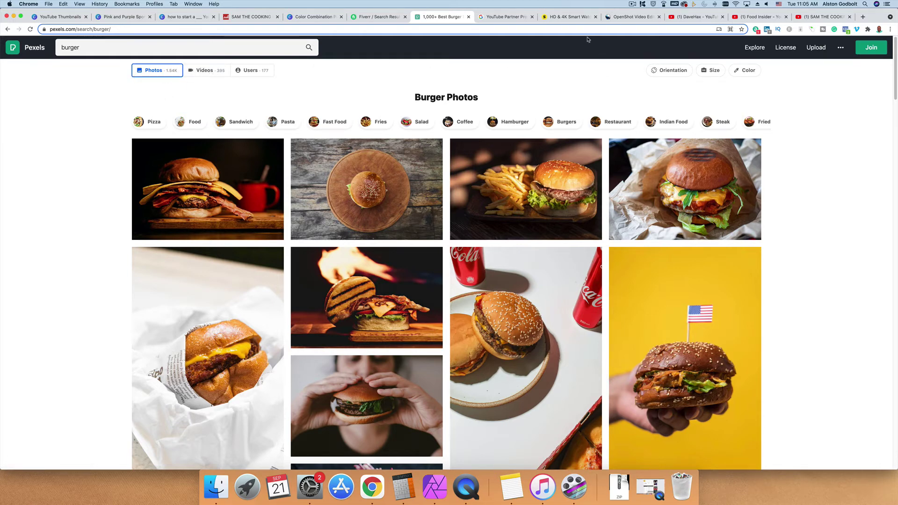
Step: Switch to Storyblocks, search its stock videos for "burger" and look through the resulting clips
{"action": "left_click", "coordinate": [573, 18]}
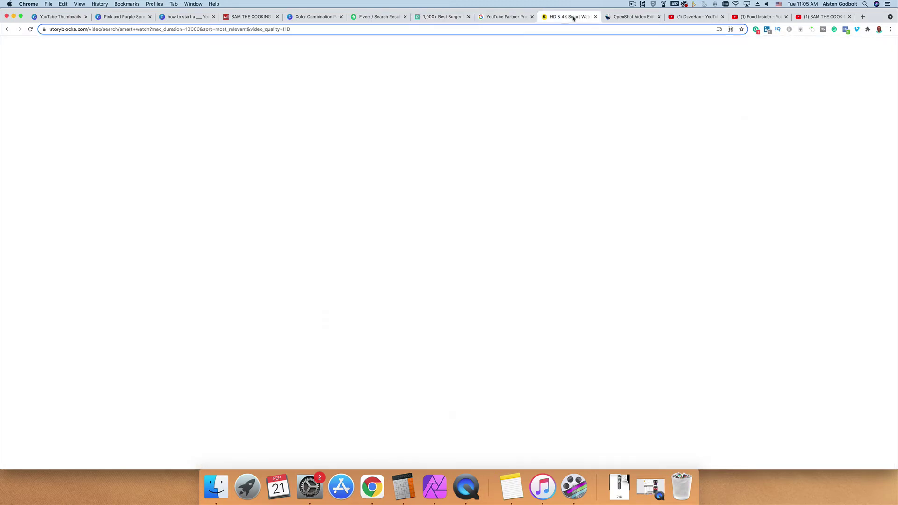
{"action": "triple_click", "coordinate": [116, 73]}
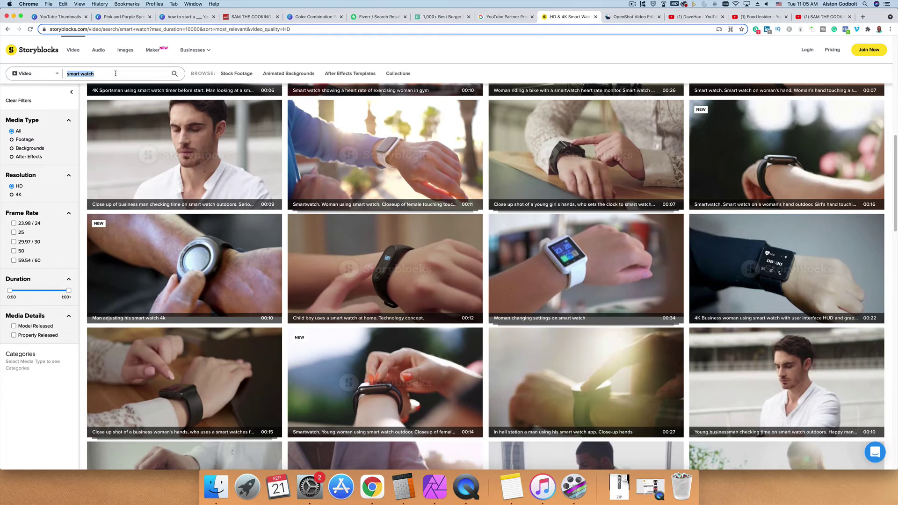
{"action": "type", "text": "burger"}
{"action": "key", "text": "Return"}
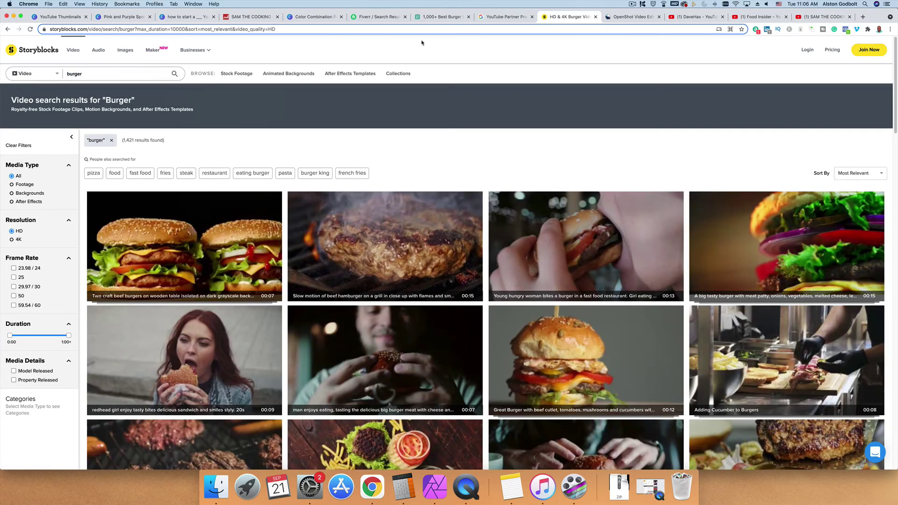
{"action": "scroll", "coordinate": [358, 203], "scroll_direction": "down", "scroll_amount": 10}
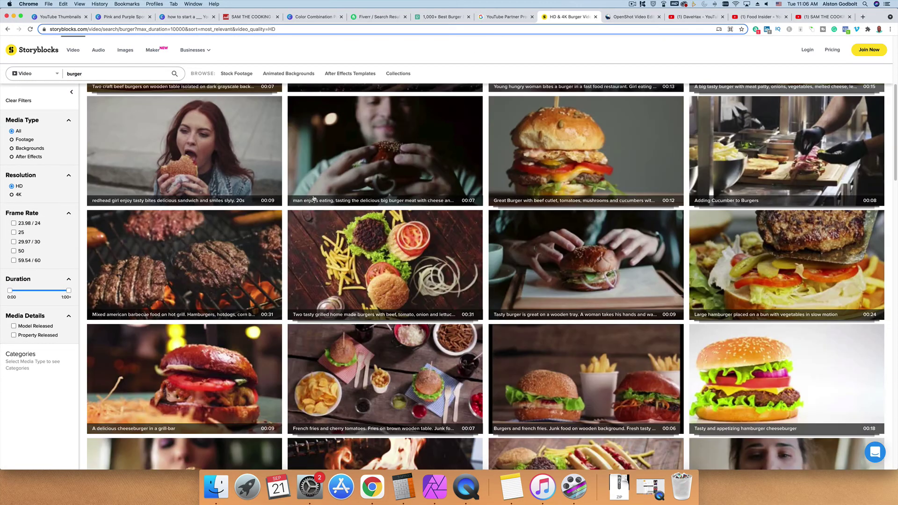
{"action": "scroll", "coordinate": [313, 198], "scroll_direction": "down", "scroll_amount": 10}
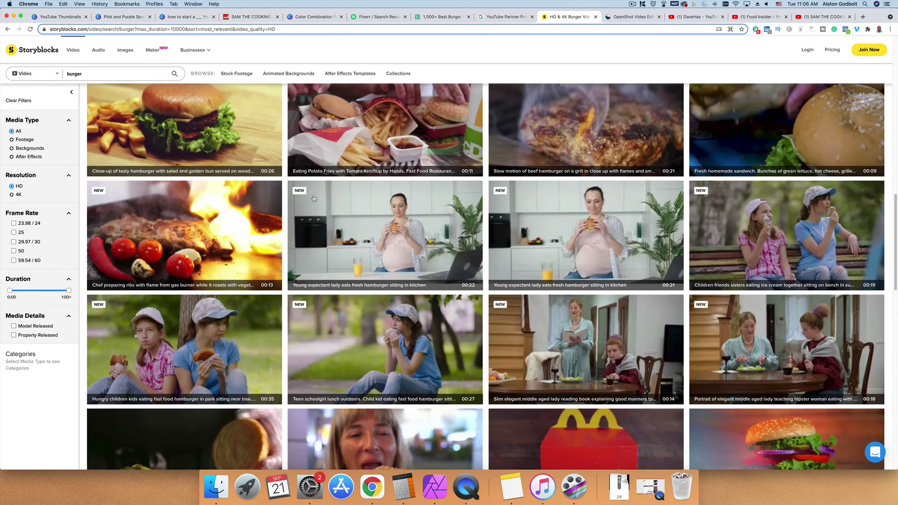
{"action": "scroll", "coordinate": [316, 201], "scroll_direction": "up", "scroll_amount": 15}
{"action": "scroll", "coordinate": [316, 200], "scroll_direction": "up", "scroll_amount": 3}
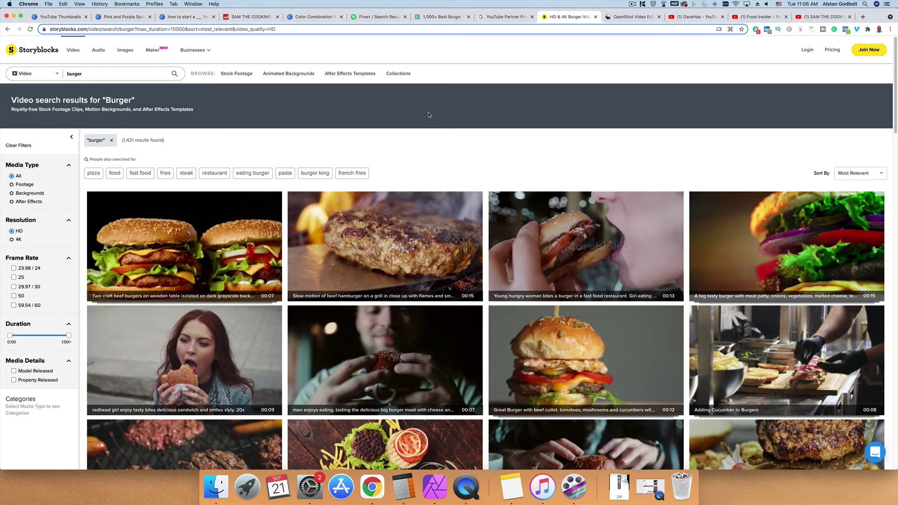
Step: Return to the "how to start a ___ YouTube channel" design in Canva and present it full screen in Standard mode from page 3
{"action": "key", "text": "super+3"}
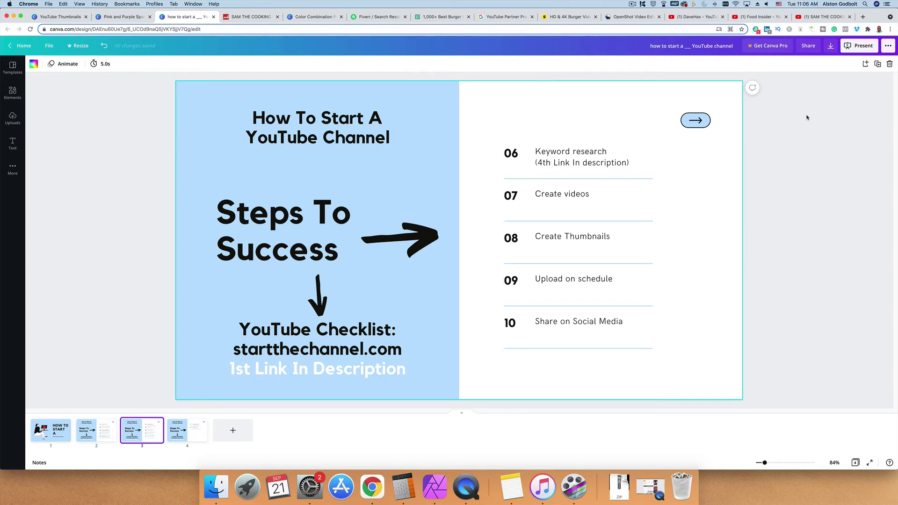
{"action": "left_click", "coordinate": [851, 52]}
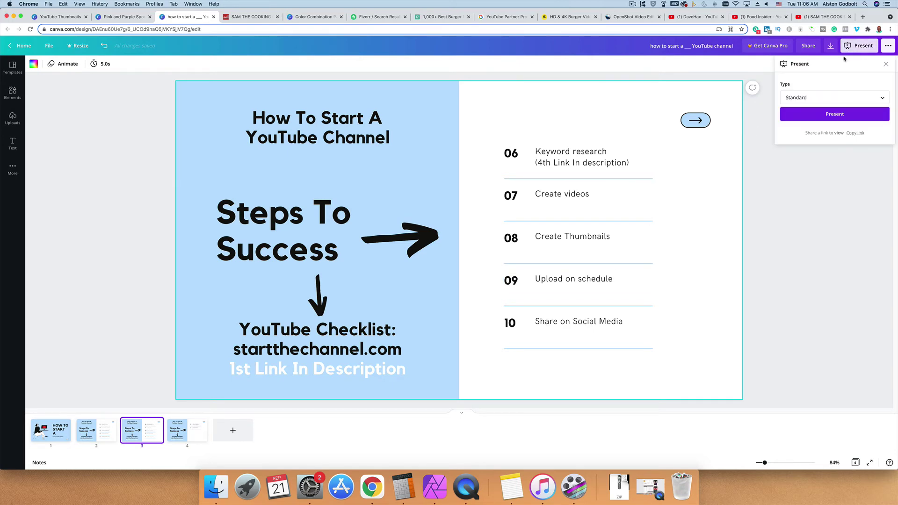
{"action": "left_click", "coordinate": [846, 117]}
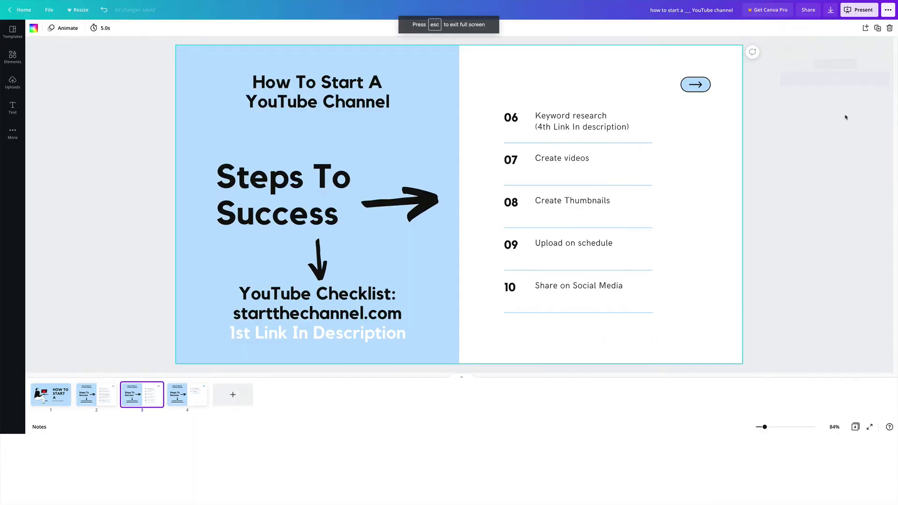